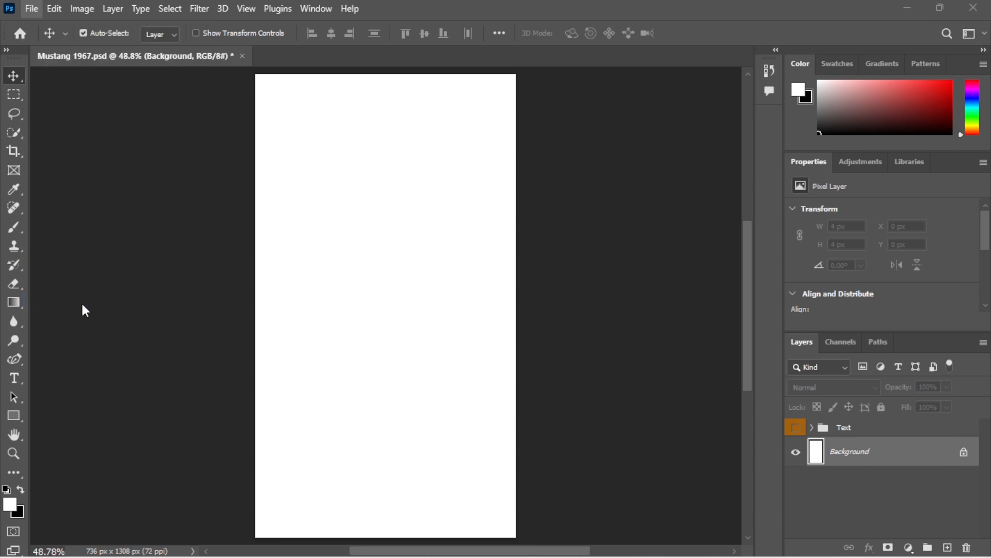
Place the mustang 4 image as an embedded layer covering the whole canvas
left_click(445, 126)
left_click(382, 328)
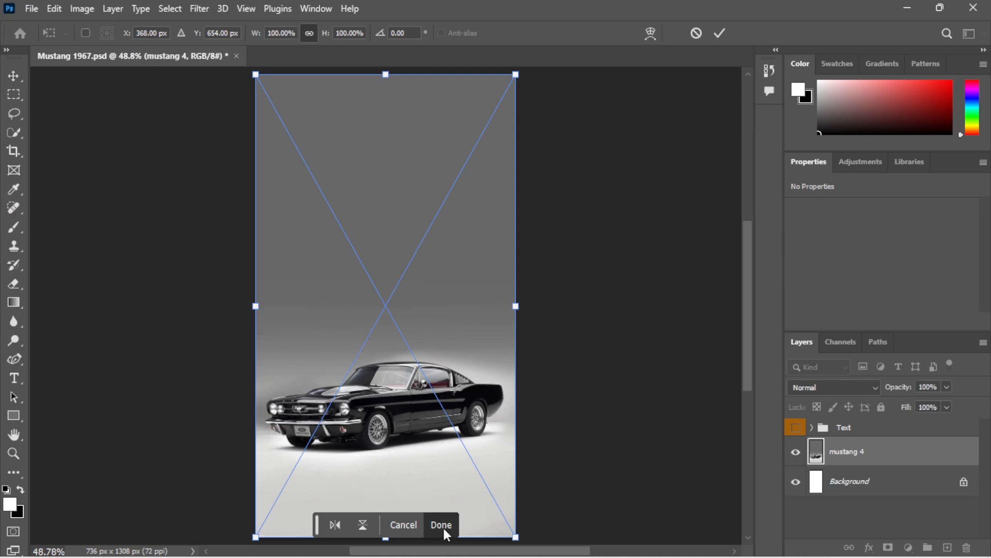
left_click(444, 525)
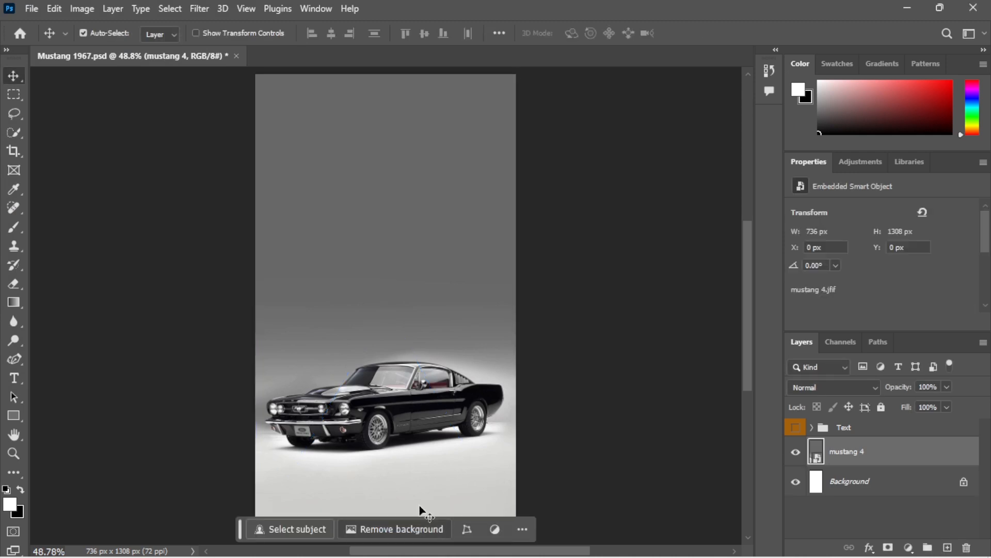
Draw a tall rectangle about 154 × 631 px above the car's front end and remove its stroke
left_click(14, 416)
left_click_drag(281, 187, 334, 409)
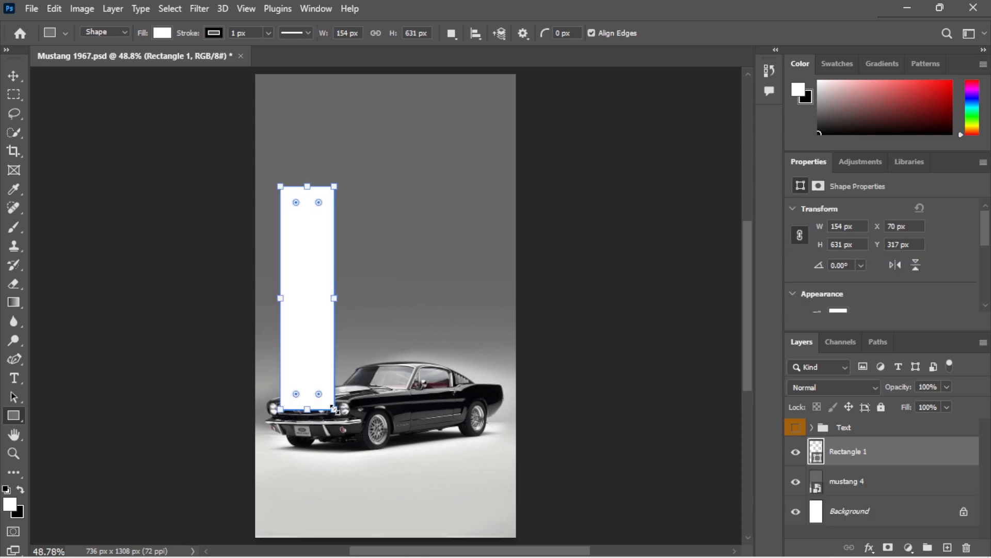
scroll(869, 292, "down", 2)
left_click(836, 287)
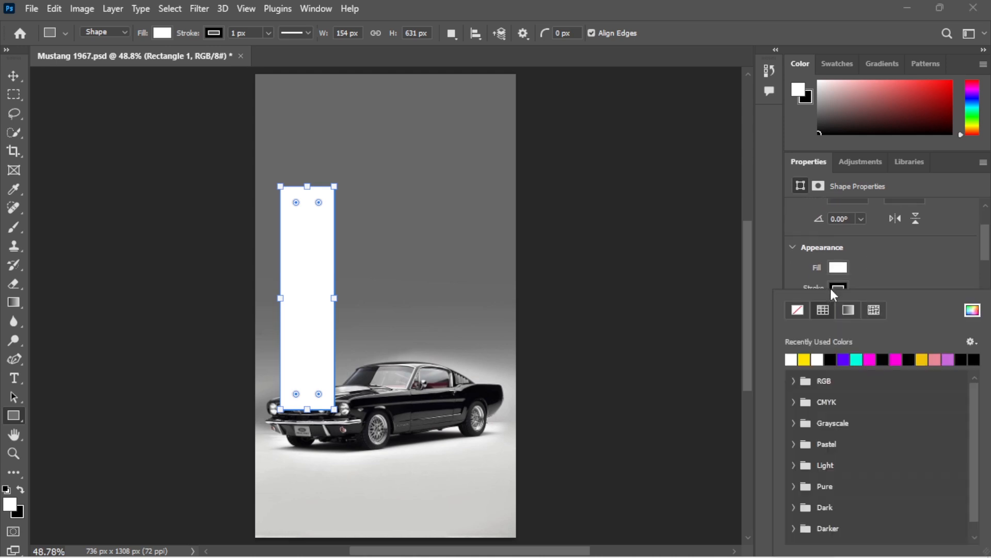
left_click(798, 310)
left_click(891, 255)
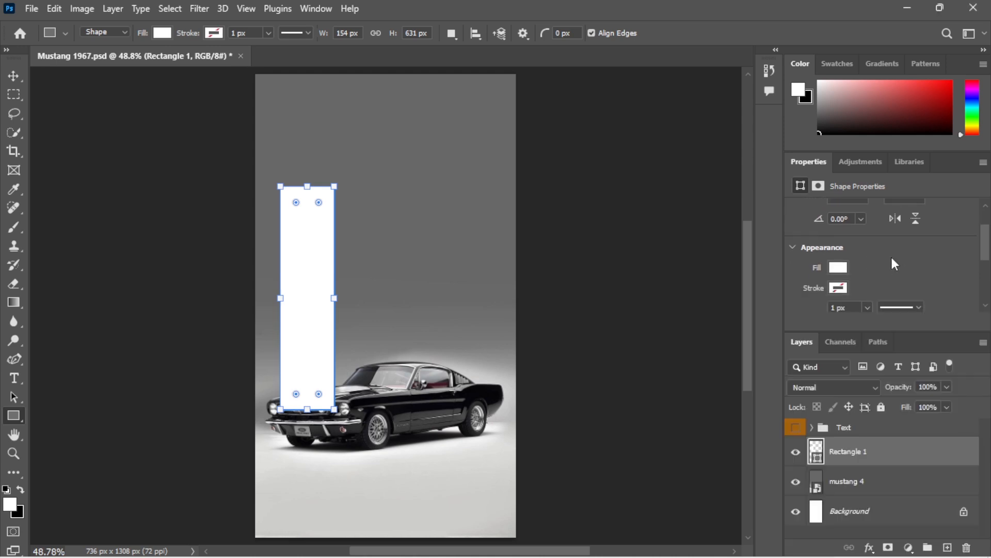
Set the rectangle's fill to solid white, ffffff
left_click(838, 267)
left_click(973, 295)
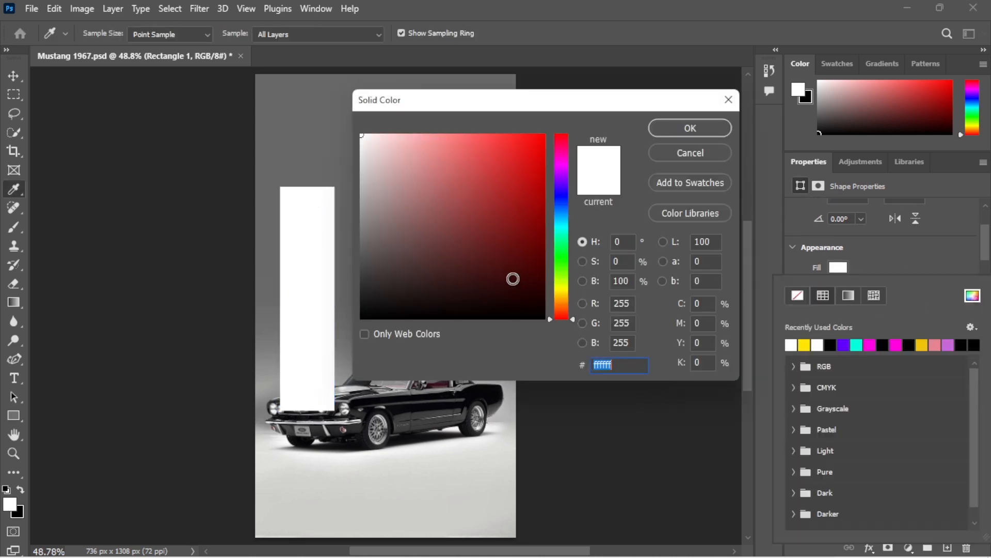
left_click(707, 129)
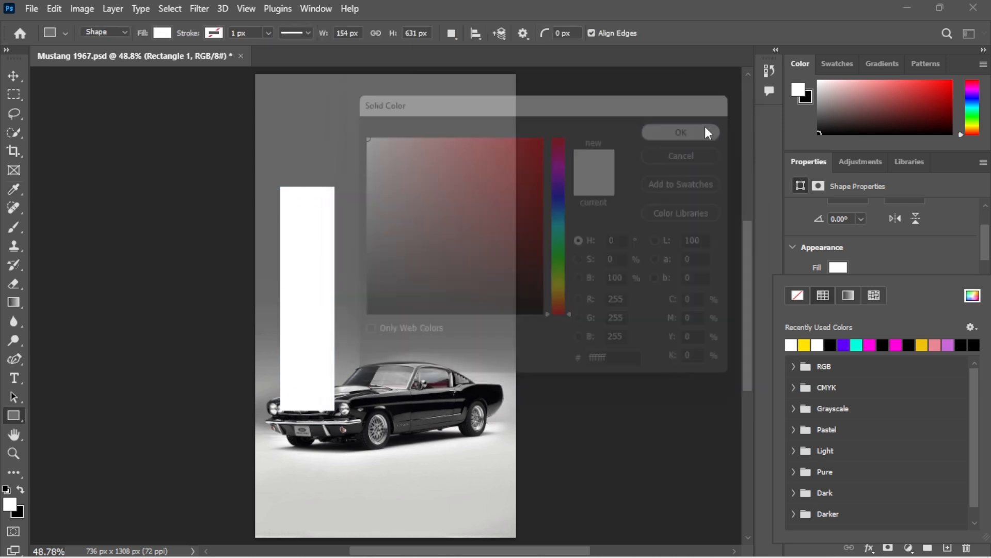
Duplicate the white rectangle twice across the canvas at staggered heights and distribute all three horizontally with equal spacing
left_click(25, 77)
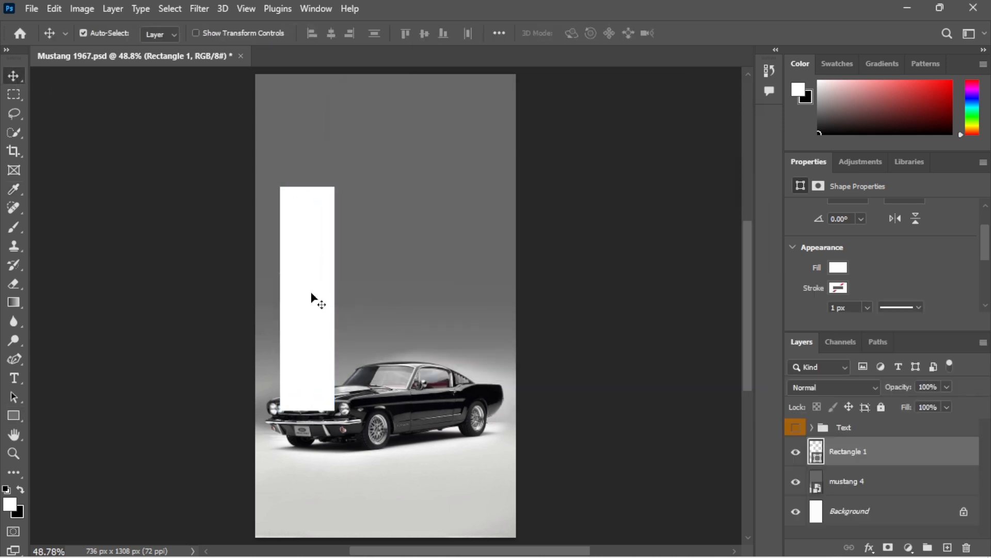
left_click_drag(327, 296, 473, 316)
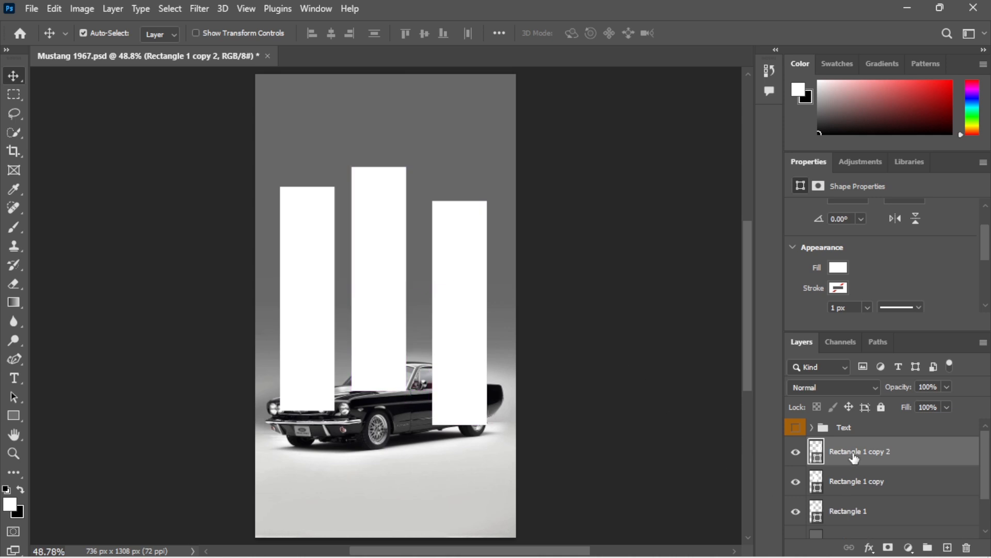
scroll(855, 465, "down", 1)
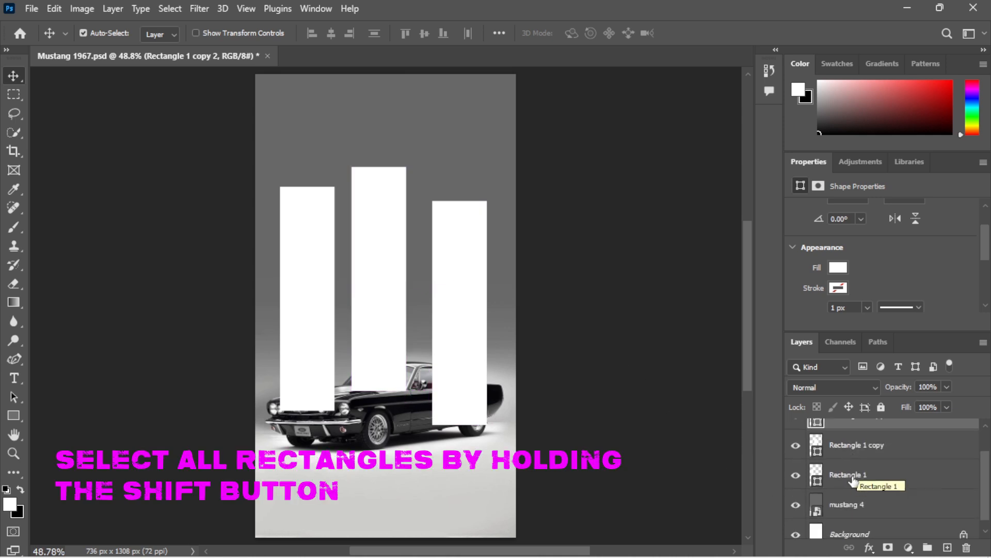
left_click(845, 479, "shift")
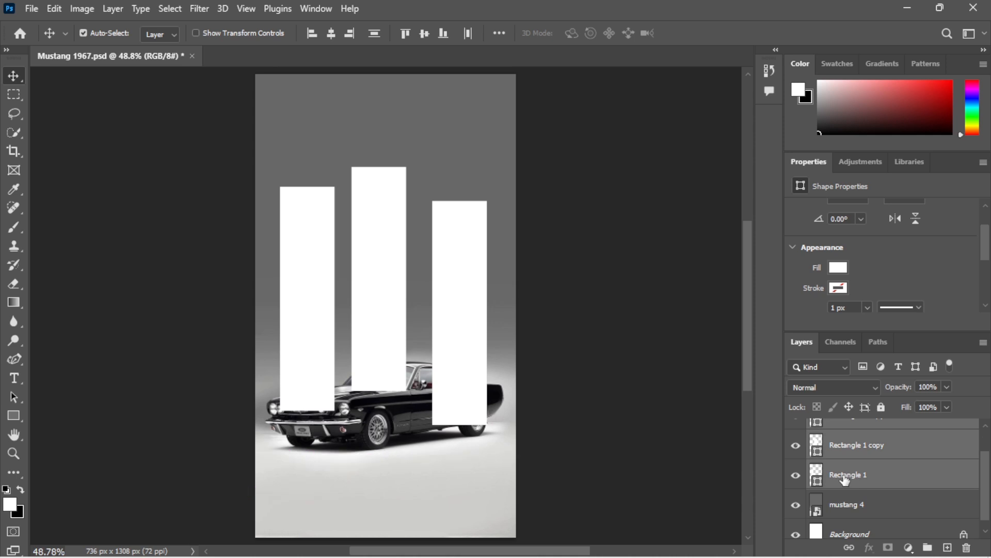
left_click(468, 33)
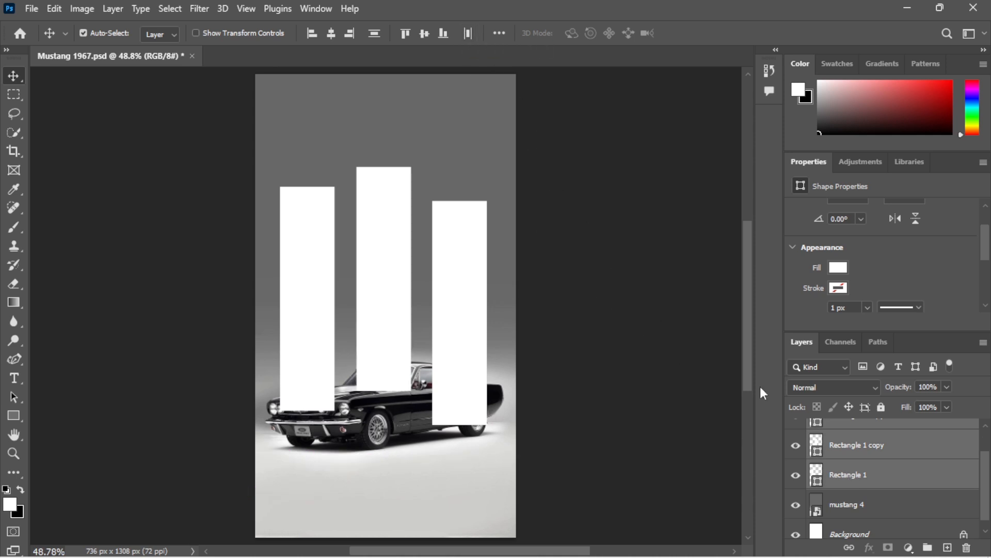
Group the three rectangle layers and name the group Rectangles
left_click(927, 546)
double_click(855, 446)
type("Rectangles")
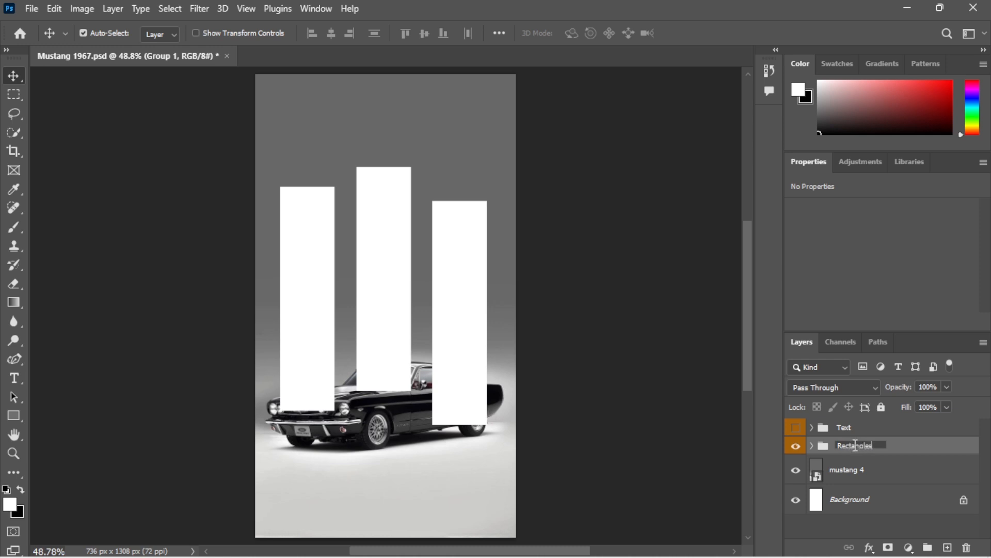
key("Return")
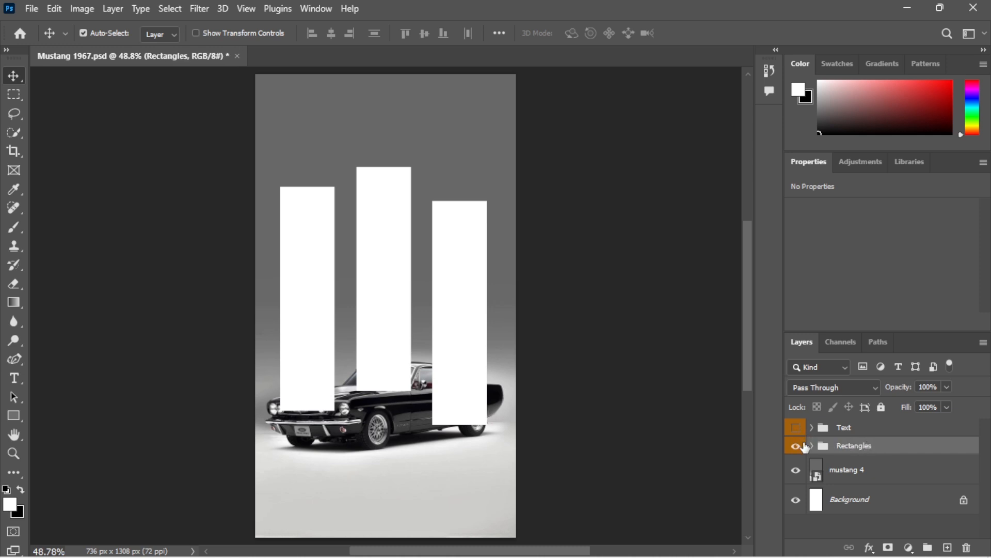
Place the mustang 1 image as an embedded layer directly above Rectangle 1 inside the Rectangles group
left_click(813, 446)
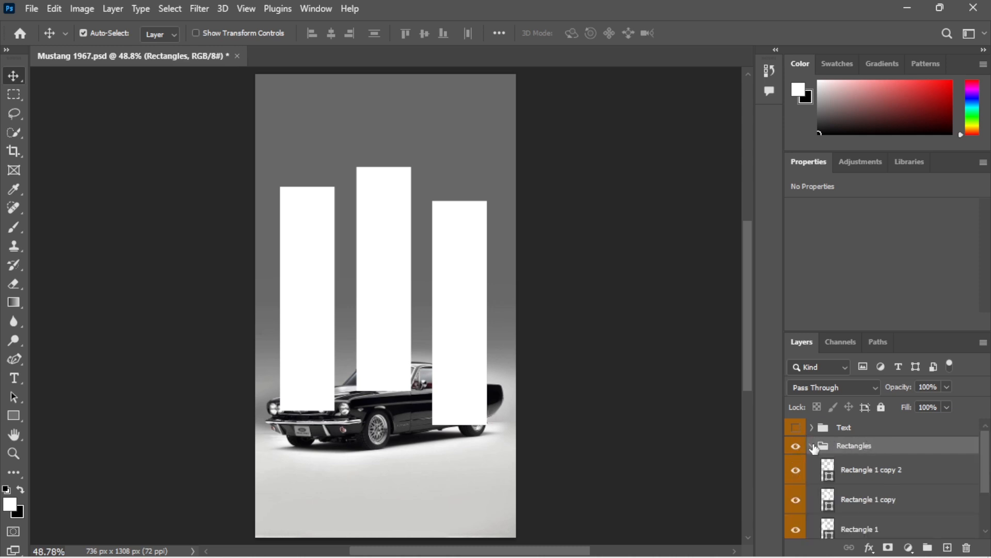
scroll(865, 479, "down", 2)
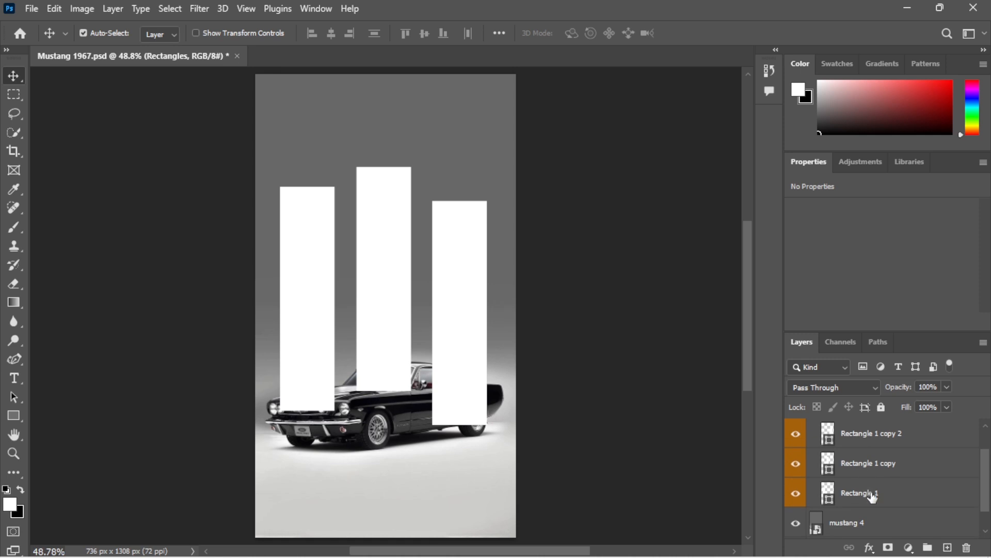
left_click(873, 496)
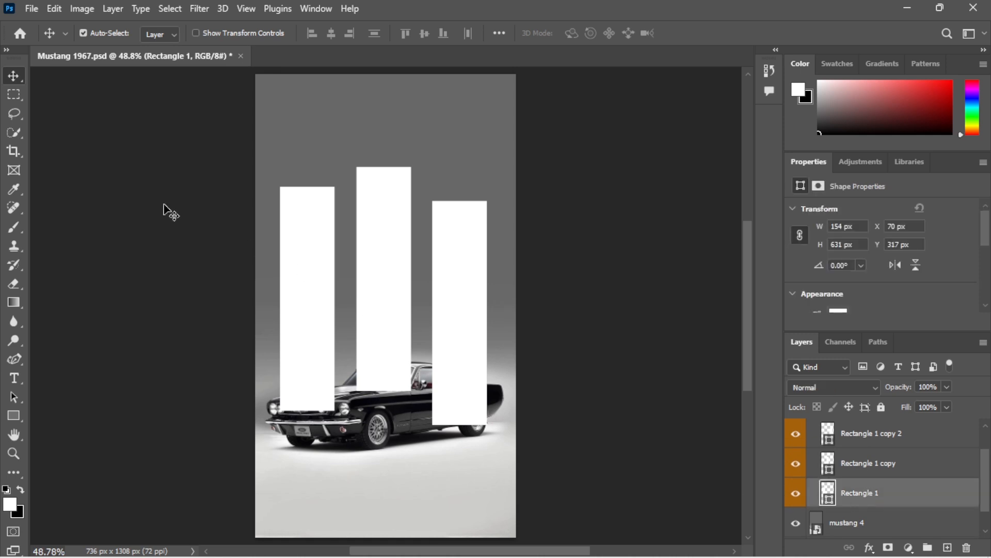
left_click(32, 10)
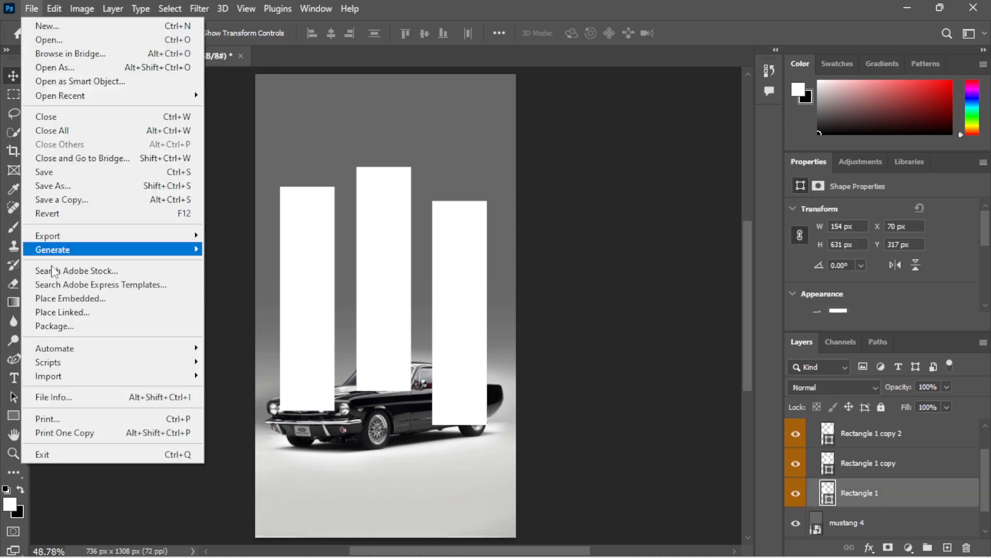
left_click(65, 303)
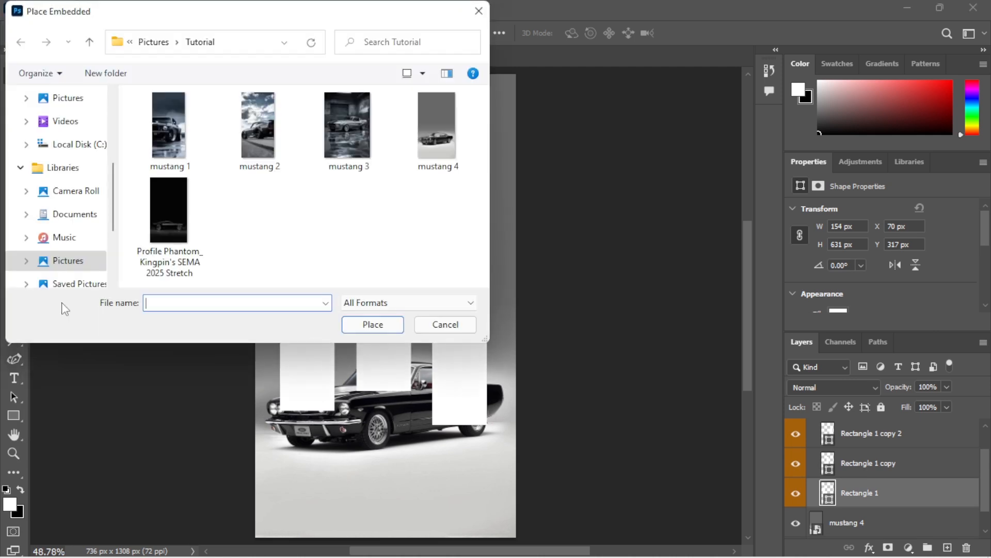
left_click(164, 129)
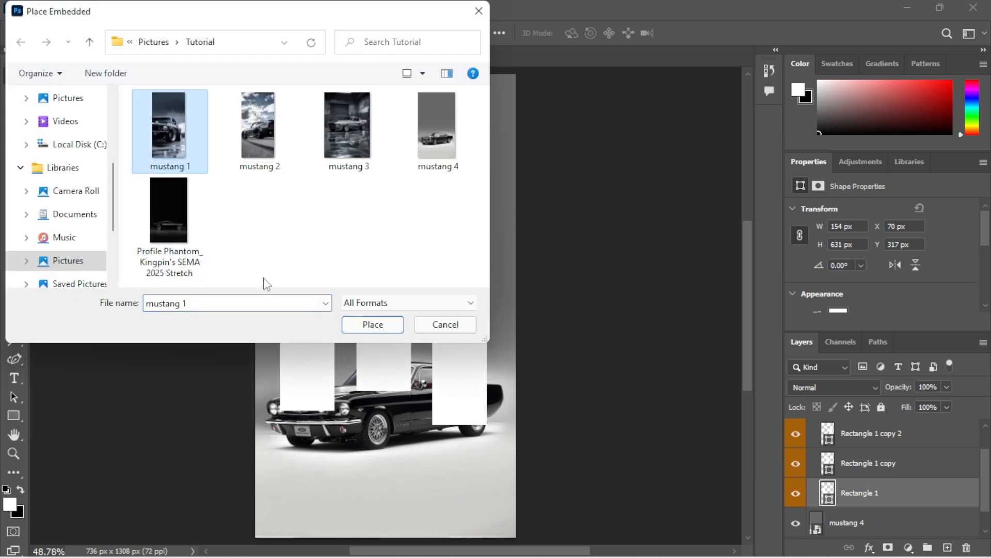
left_click(370, 329)
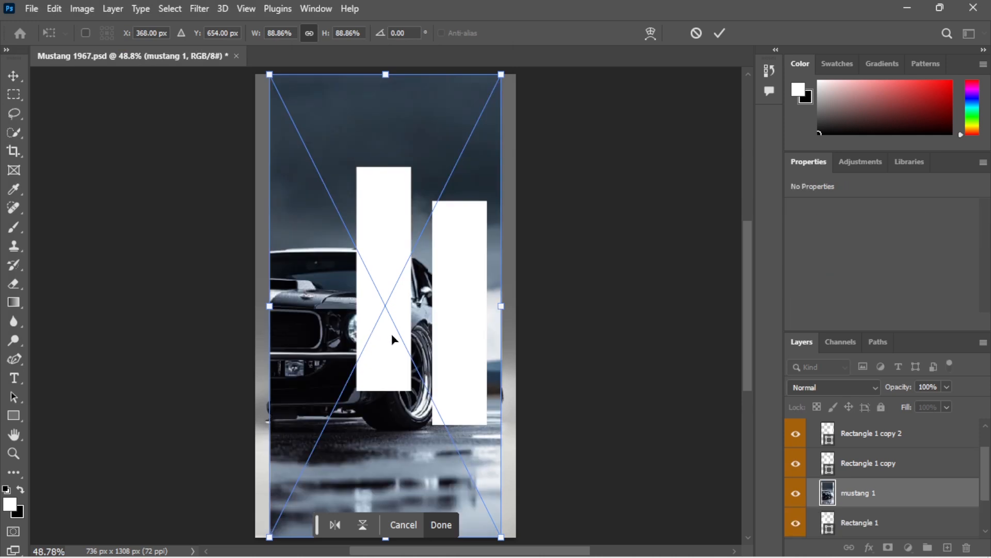
Lower mustang 1's opacity to 52%, scale it to about 45%, and position its car over the first rectangle
left_click_drag(500, 75, 432, 175)
left_click_drag(384, 310, 320, 302)
left_click(947, 387)
left_click_drag(949, 407, 918, 416)
left_click_drag(318, 297, 317, 305)
left_click_drag(382, 178, 376, 188)
left_click_drag(317, 309, 327, 290)
left_click_drag(382, 179, 380, 182)
left_click_drag(324, 299, 295, 299)
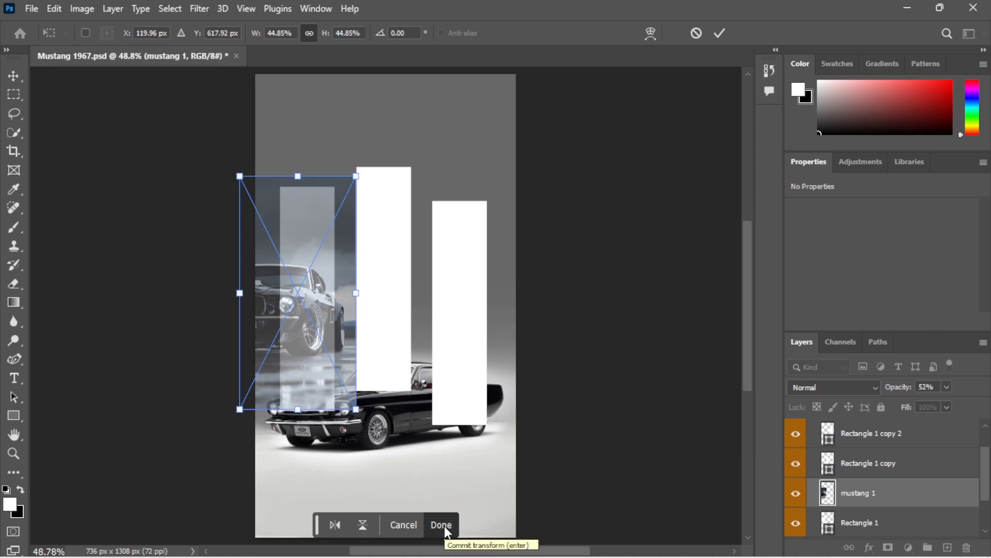
left_click_drag(298, 292, 302, 302)
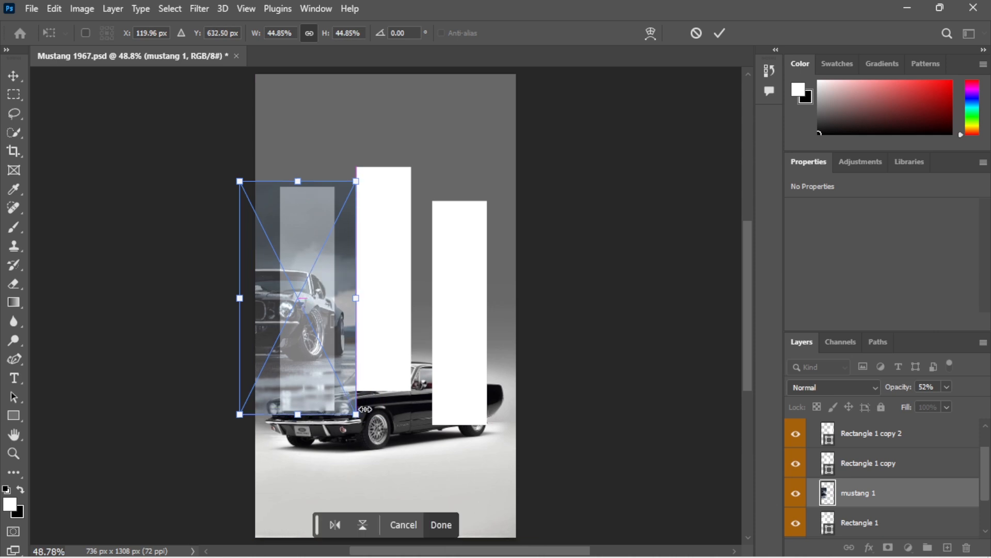
left_click(442, 525)
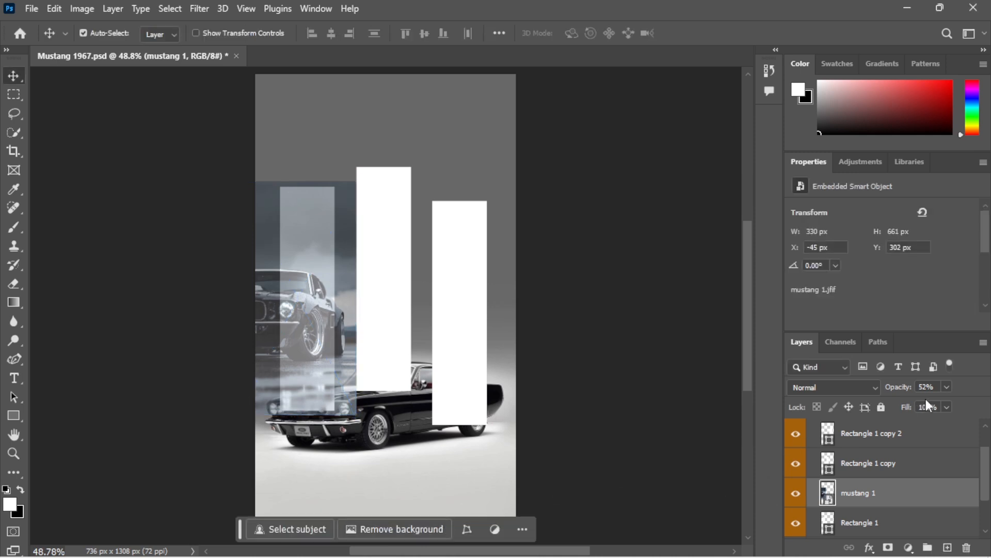
Restore mustang 1's opacity to 100% and clip it to Rectangle 1 with a clipping mask
left_click(946, 387)
left_click(978, 403)
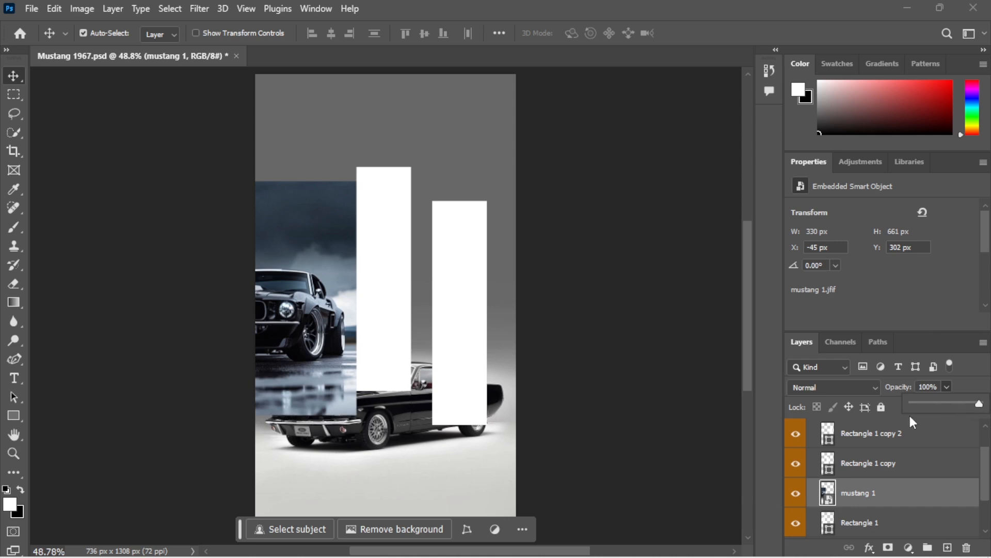
right_click(878, 494)
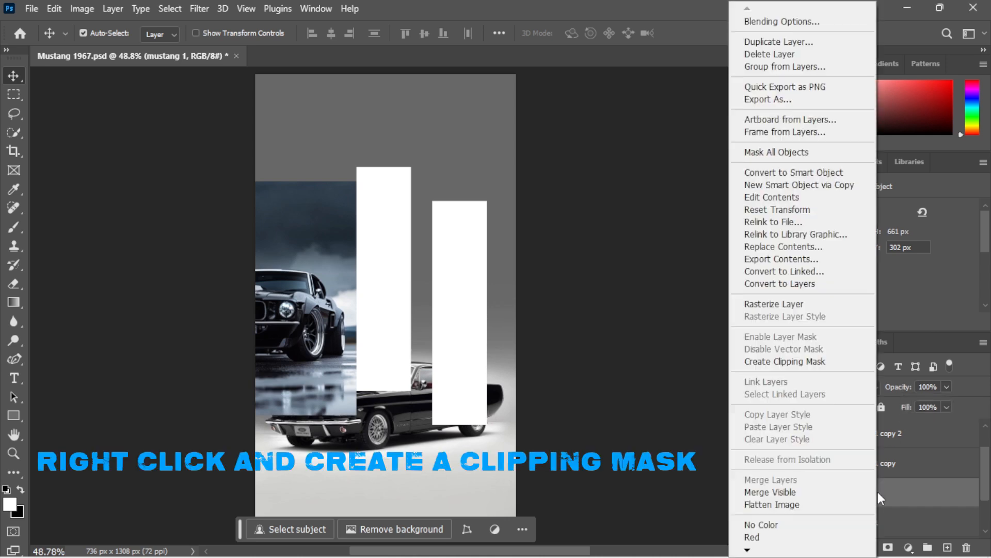
left_click(785, 361)
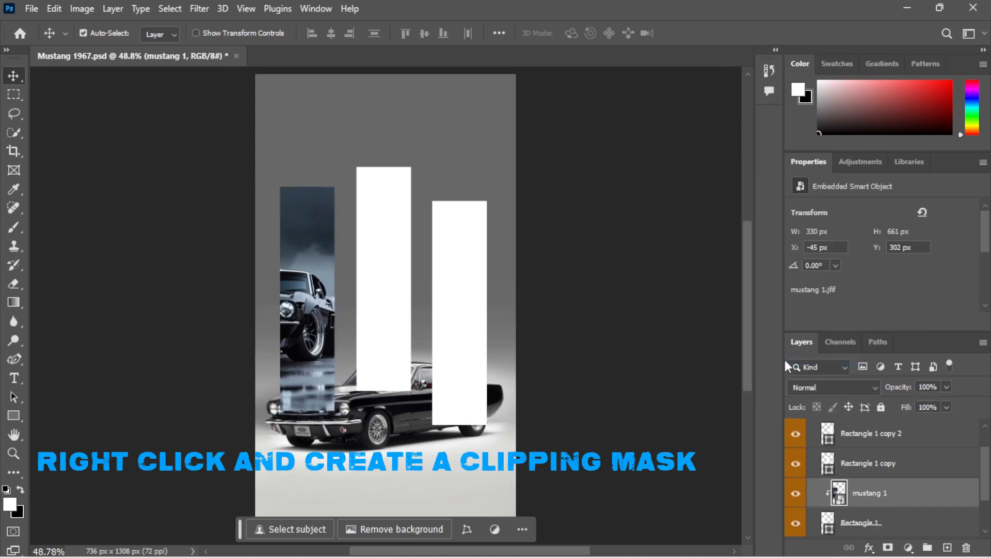
Place the mustang 2 image as an embedded layer directly above the Rectangle 1 copy layer
left_click(862, 465)
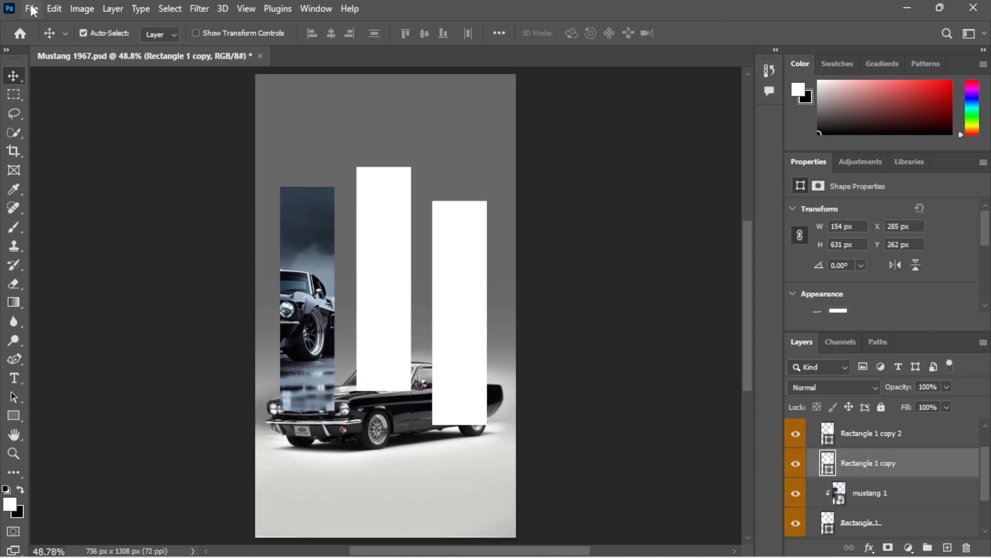
left_click(31, 9)
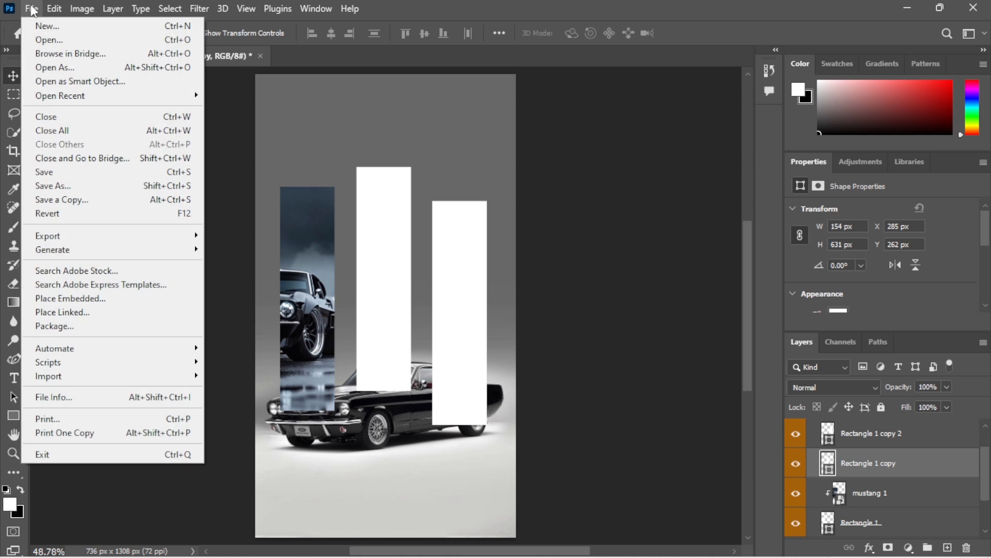
left_click(72, 298)
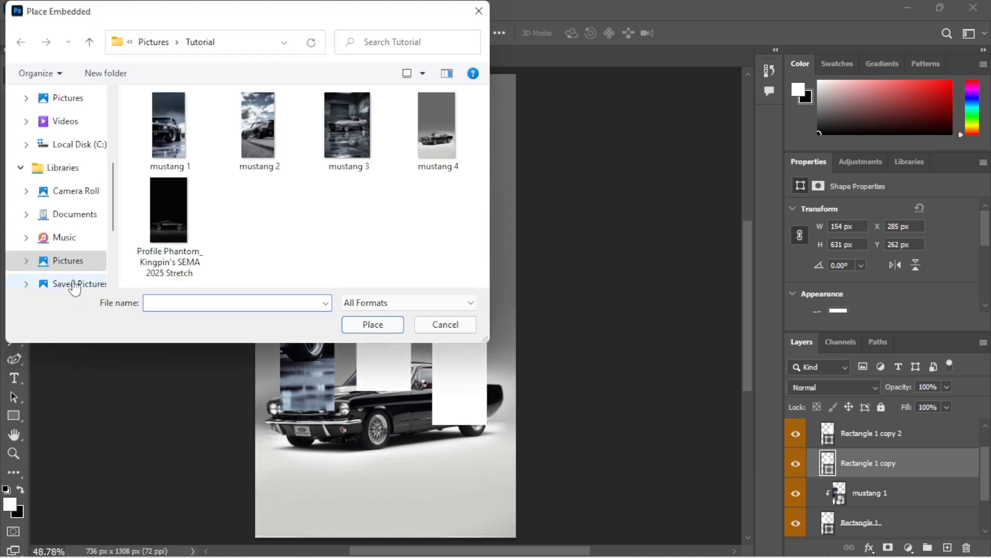
left_click(253, 137)
left_click(360, 325)
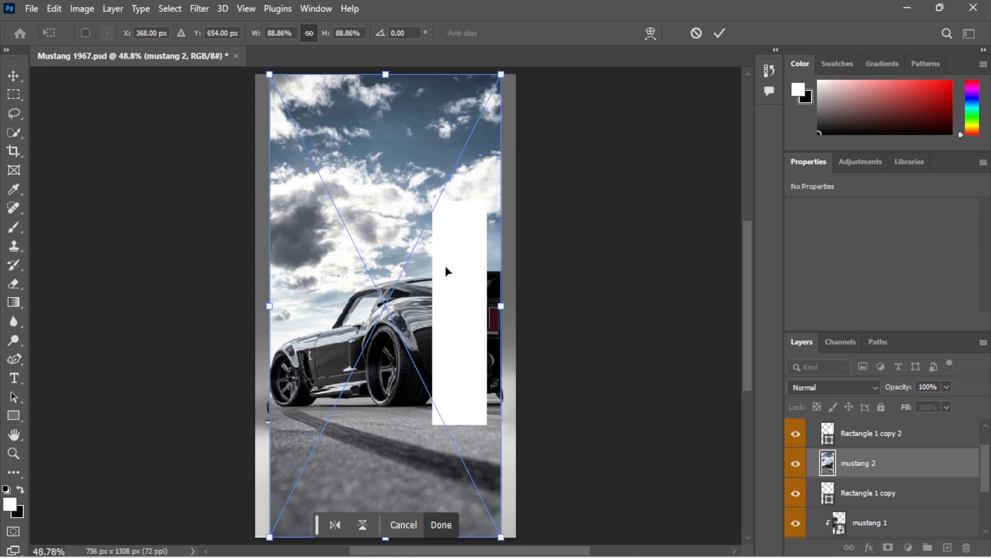
Lower mustang 2's opacity to 67%, scale it to about 44%, and position its car over the middle rectangle
left_click(947, 387)
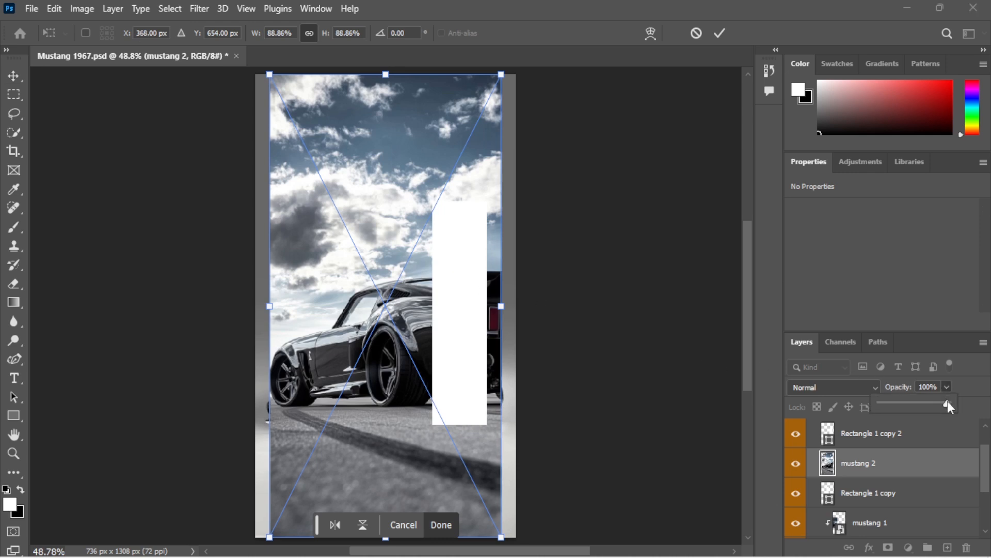
left_click_drag(935, 405, 928, 407)
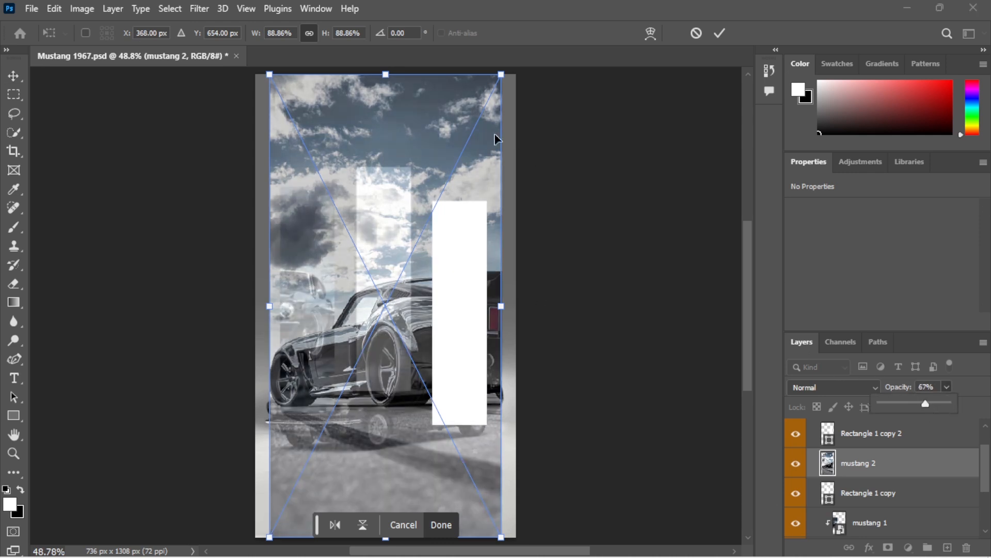
left_click_drag(500, 74, 448, 182)
left_click_drag(388, 305, 386, 287)
left_click_drag(455, 143, 441, 160)
left_click_drag(386, 287, 386, 277)
left_click_drag(445, 155, 432, 162)
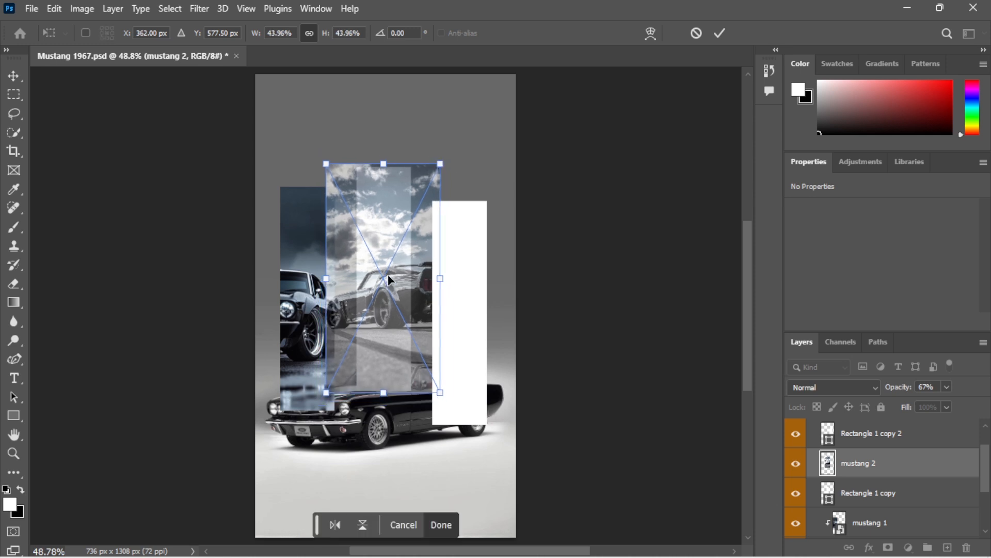
left_click_drag(387, 277, 393, 279)
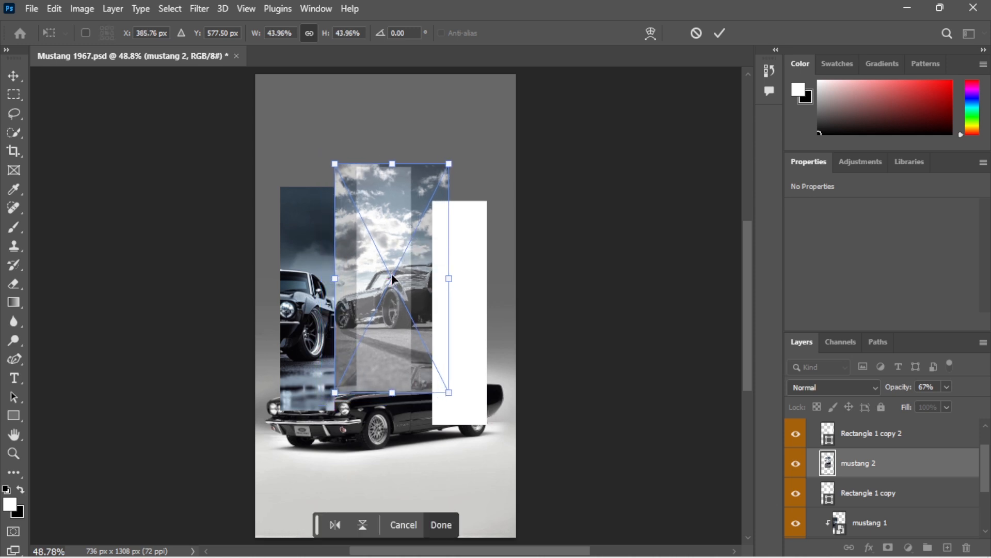
left_click(447, 516)
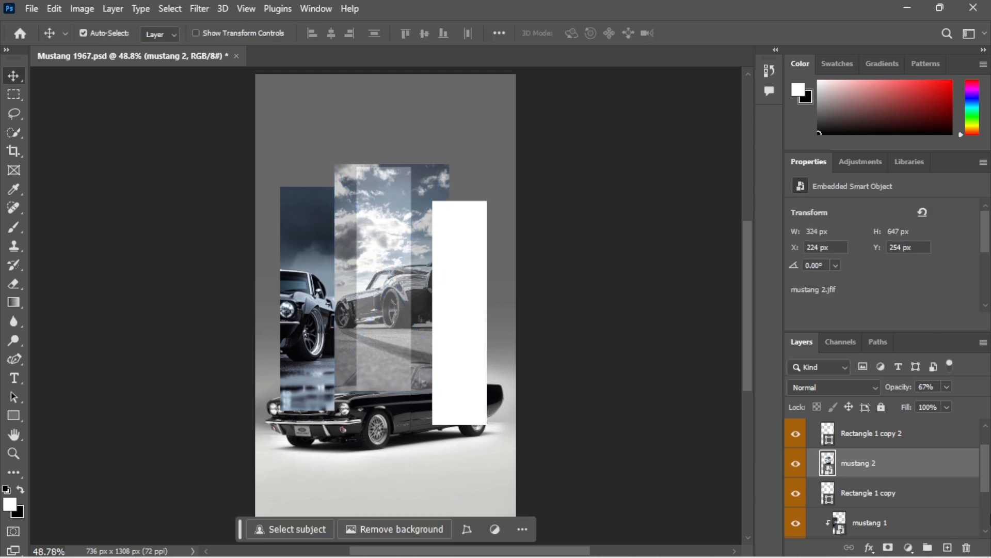
Clip mustang 2 to Rectangle 1 copy with a clipping mask and restore its opacity to 100%
right_click(881, 465)
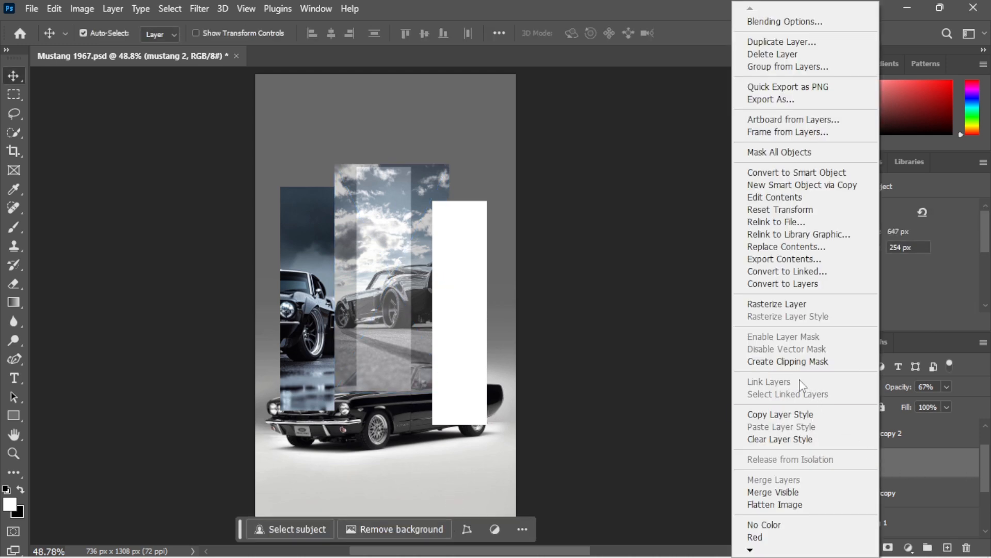
left_click(789, 363)
left_click(948, 387)
left_click_drag(948, 404, 969, 407)
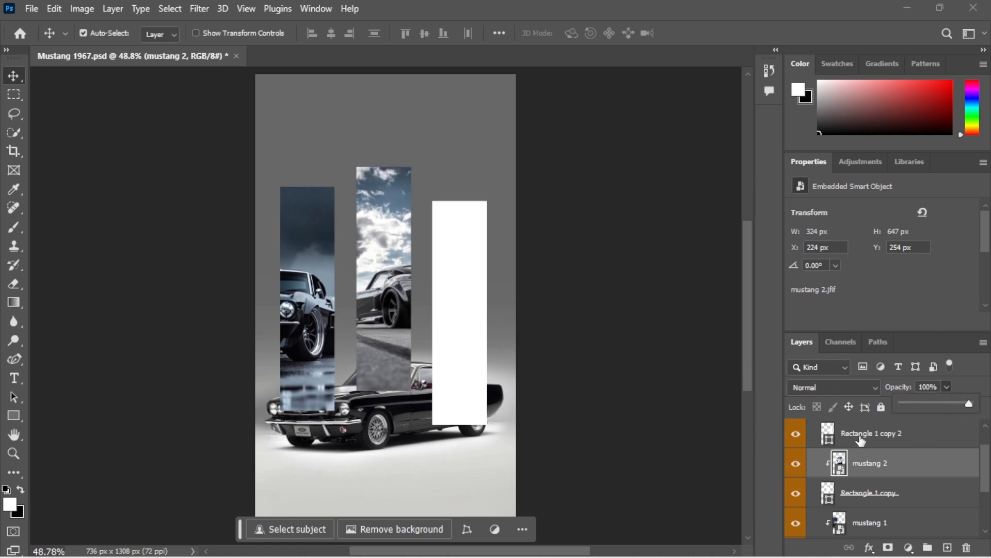
Place the mustang 3 image as an embedded layer directly above the Rectangle 1 copy 2 layer
scroll(862, 440, "up", 1)
left_click(868, 451)
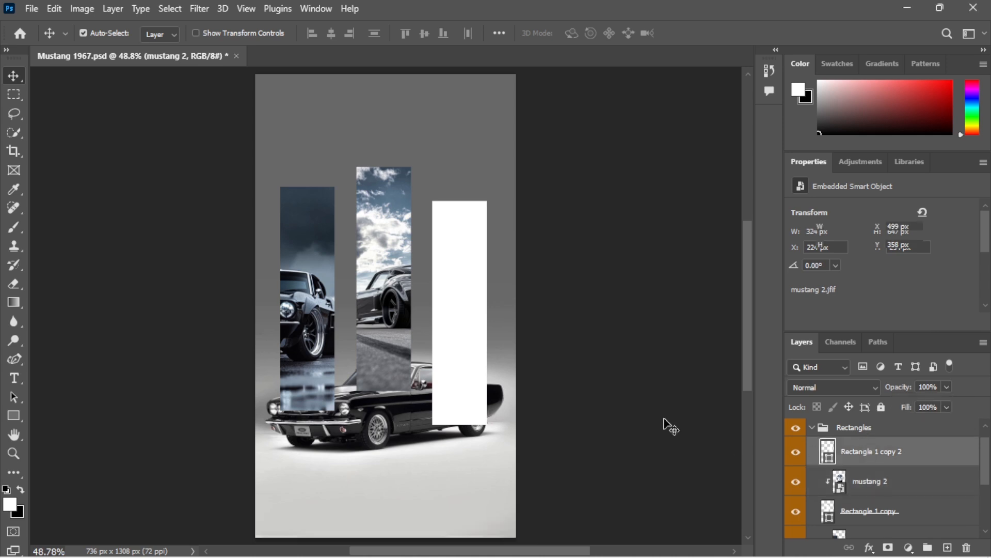
left_click(31, 9)
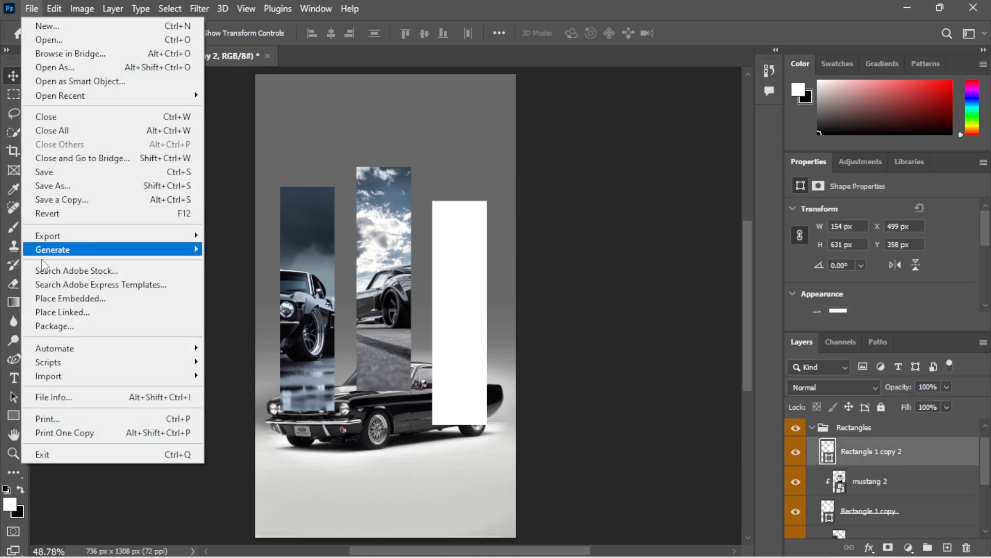
left_click(62, 299)
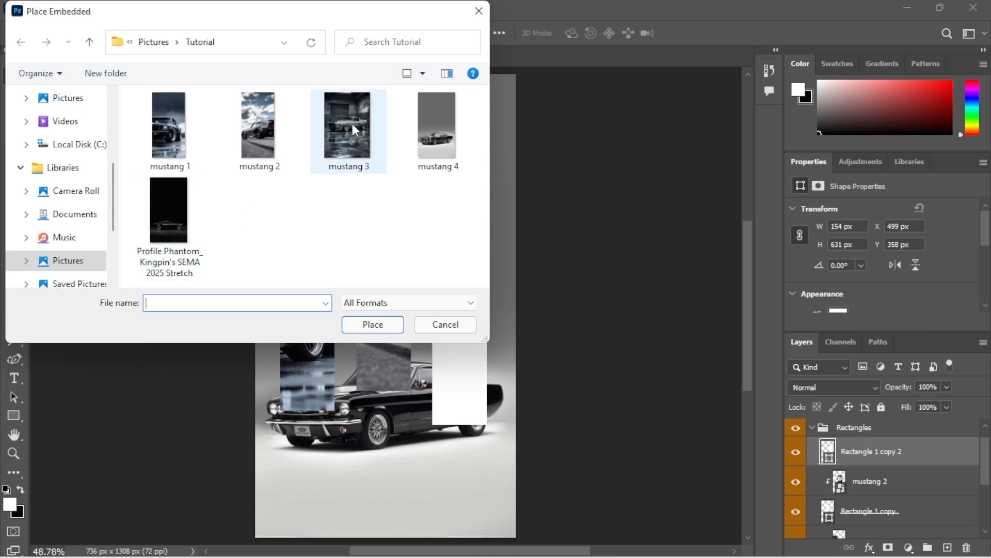
left_click(354, 161)
left_click(372, 329)
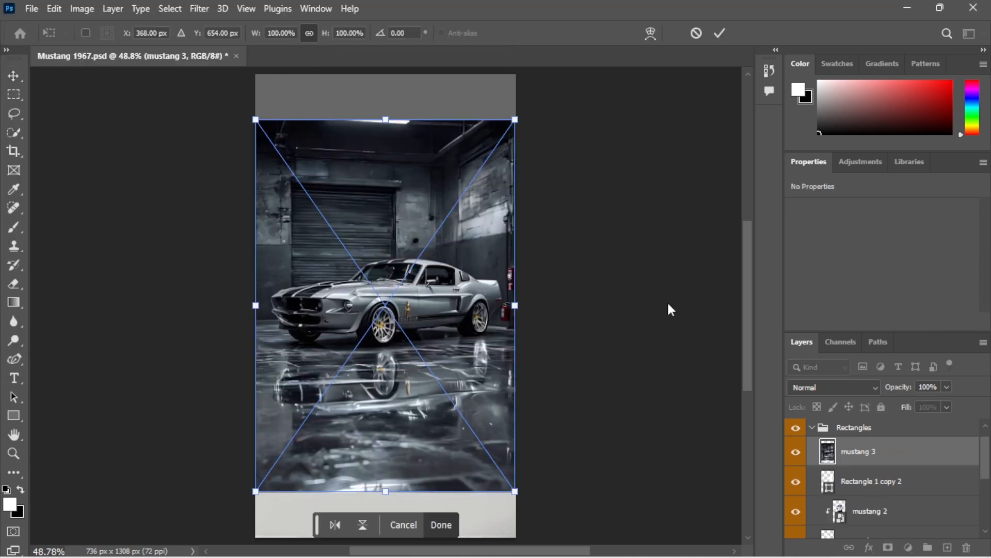
Lower mustang 3's opacity to 42%, scale it to about 64%, and position its car over the third rectangle
left_click(947, 387)
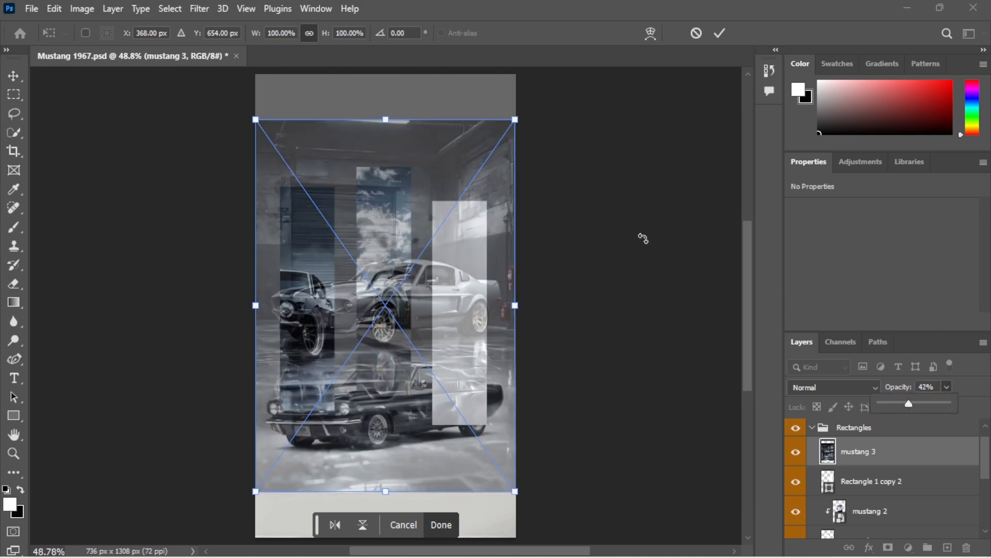
left_click_drag(515, 120, 471, 193)
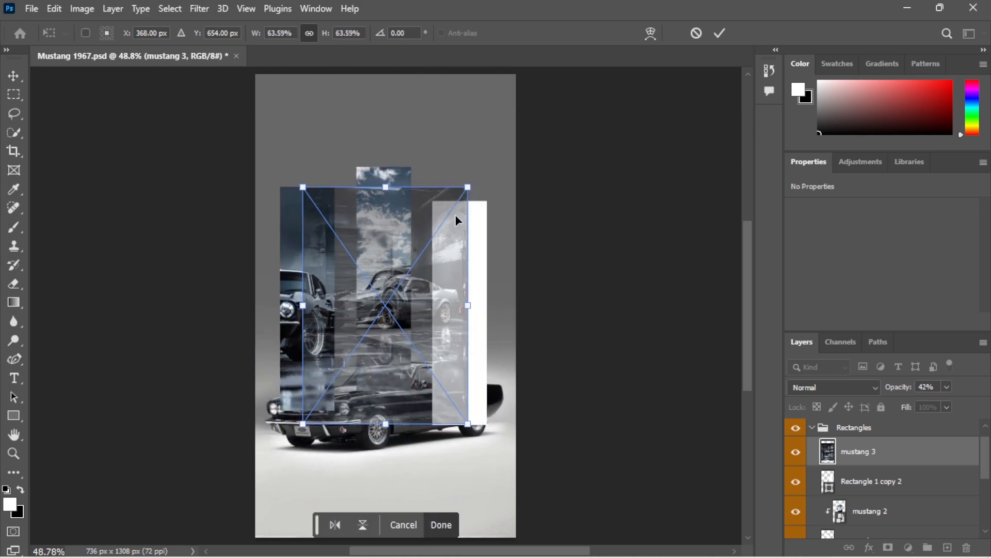
left_click_drag(388, 304, 462, 304)
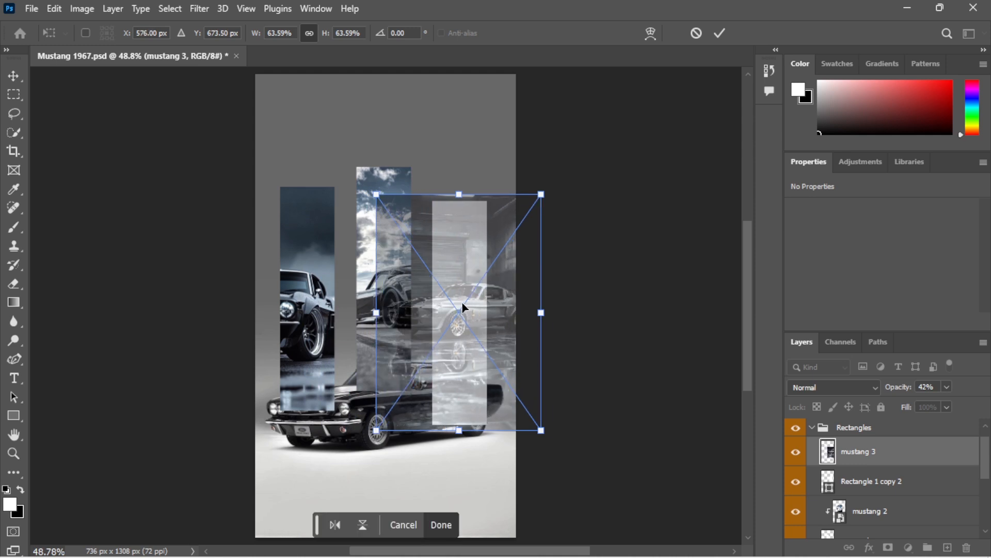
Restore mustang 3's opacity to 100% and clip it to Rectangle 1 copy 2 with a clipping mask
left_click(947, 388)
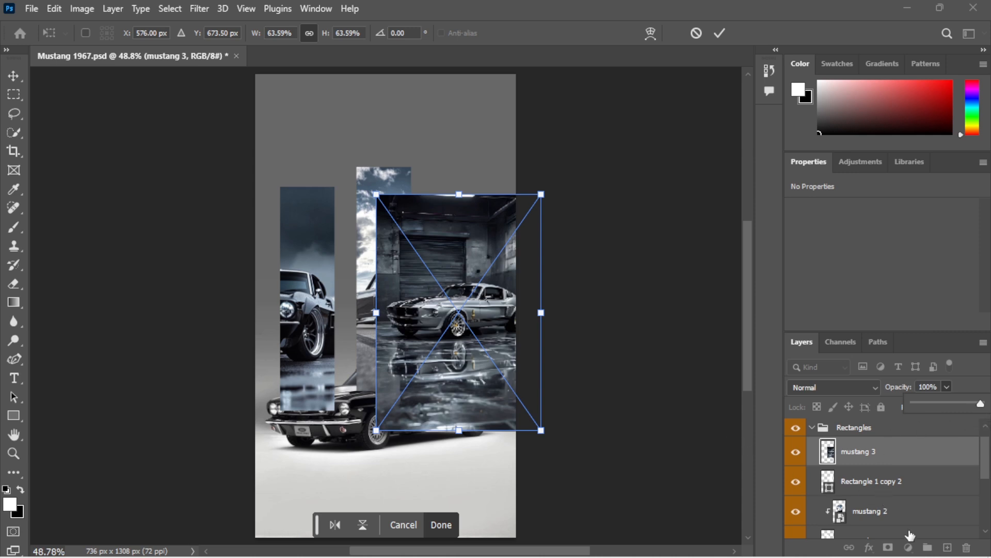
left_click(440, 523)
right_click(875, 450)
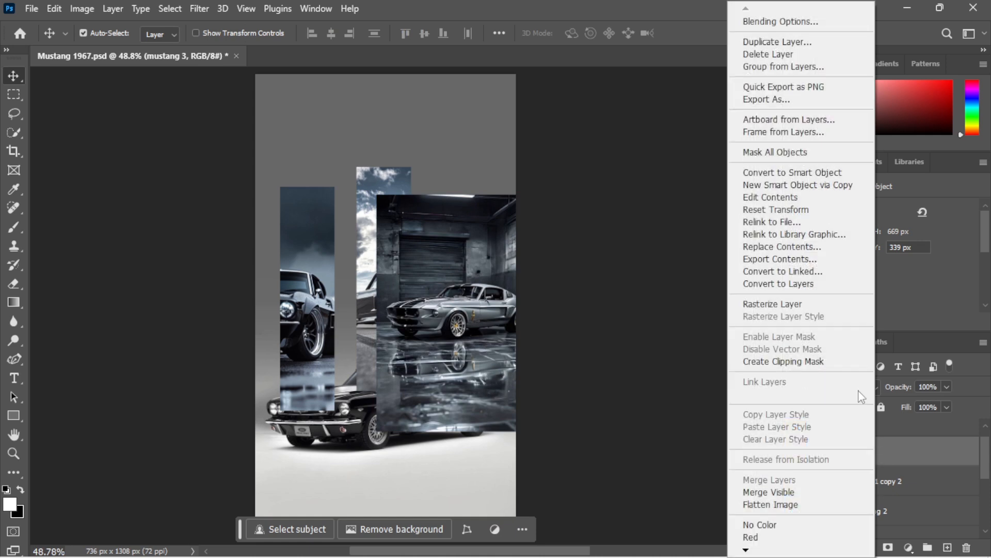
left_click(806, 360)
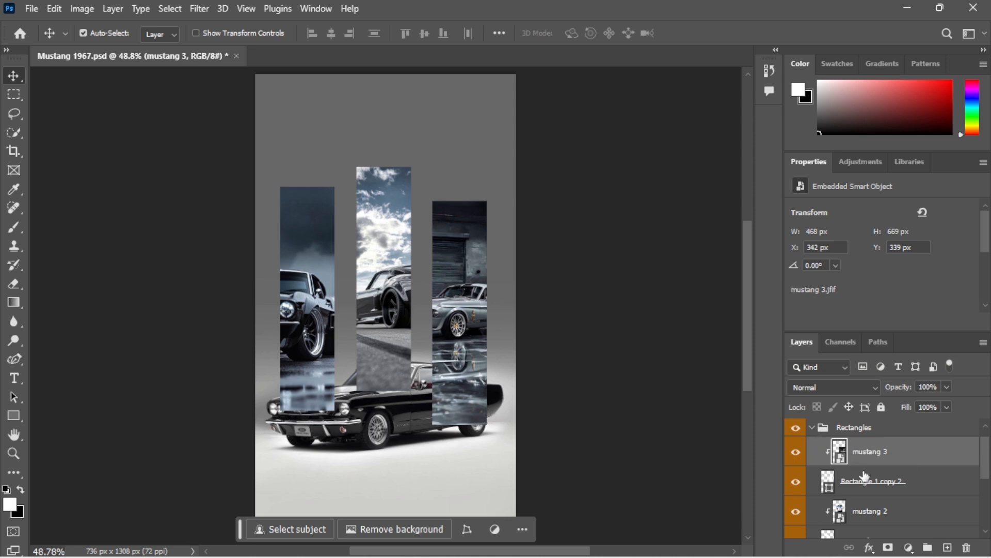
Rename the Rectangle 1 copy layer as Rectangle 2
scroll(873, 479, "down", 5)
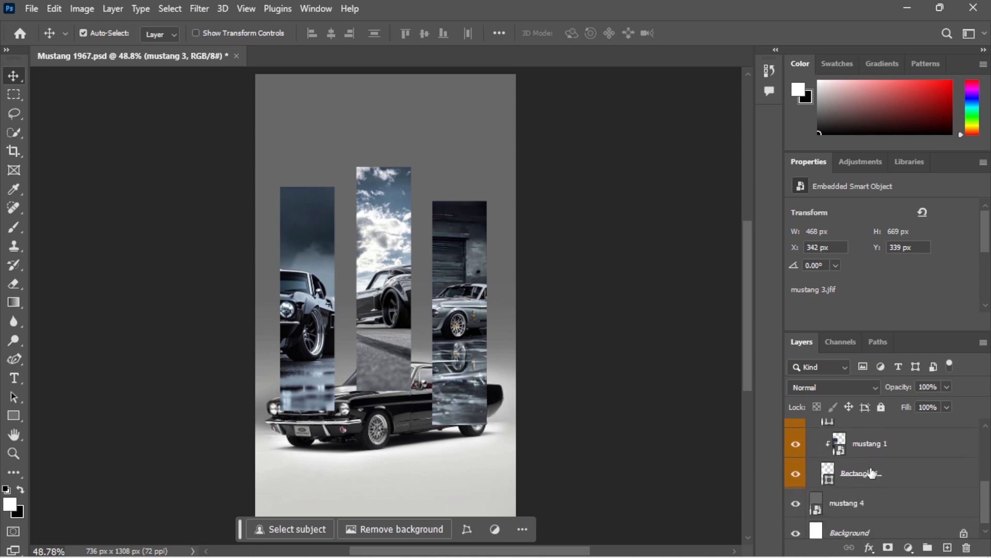
scroll(895, 454, "up", 1)
double_click(894, 454)
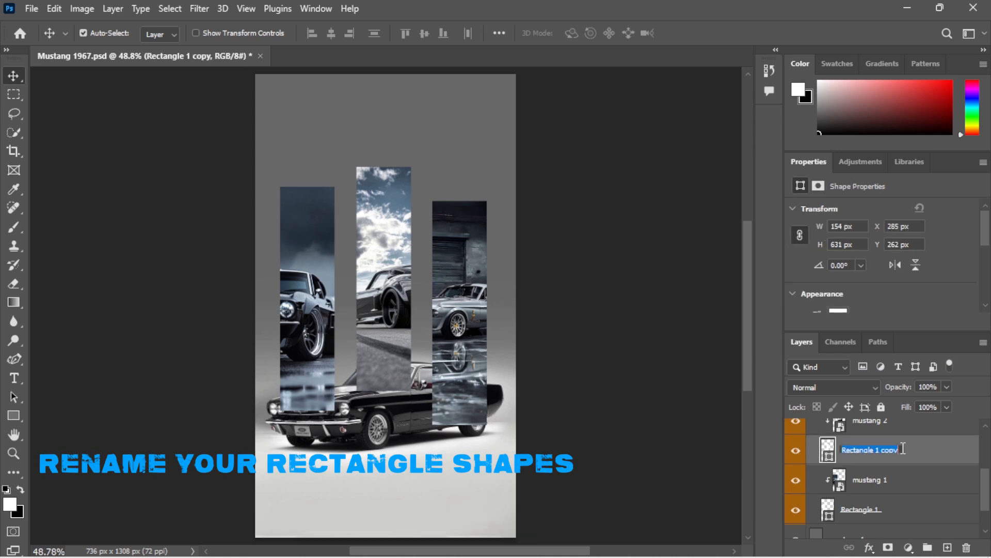
left_click(901, 448)
type("2")
key("Return")
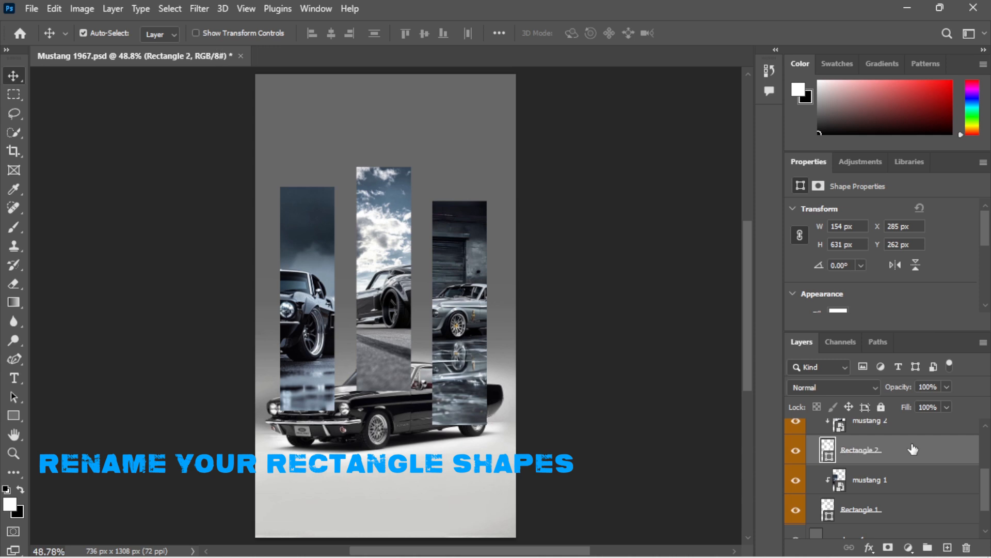
Rename the Rectangle 1 copy 2 layer as Rectangle 3
scroll(913, 447, "up", 2)
scroll(913, 448, "up", 2)
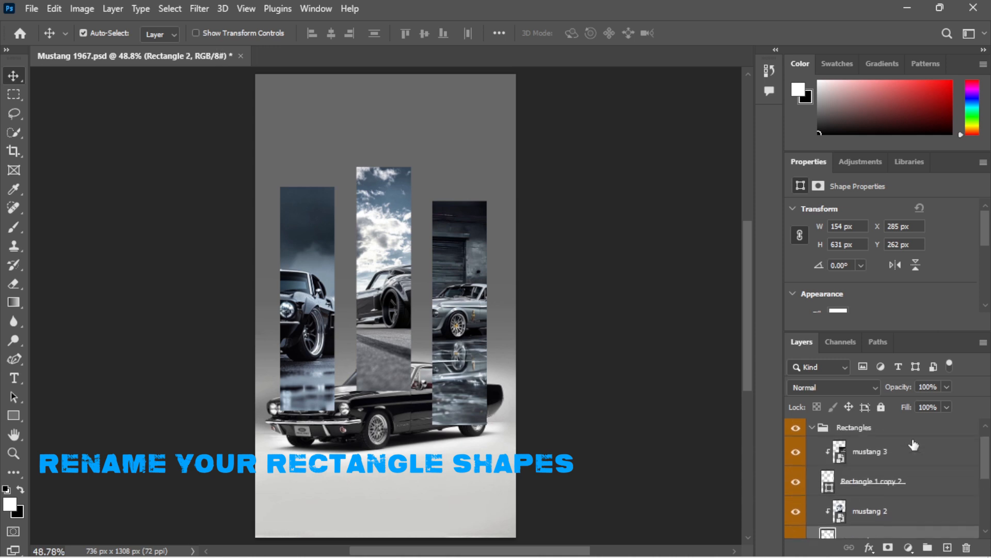
double_click(900, 482)
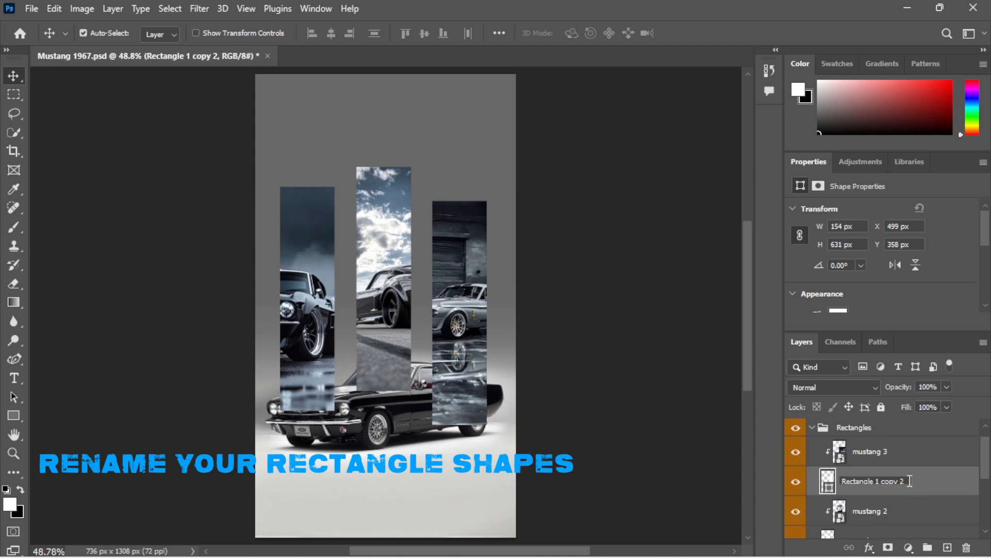
key("BackSpace")
key("BackSpace")
key("BackSpace")
key("BackSpace")
key("BackSpace")
key("BackSpace")
key("BackSpace")
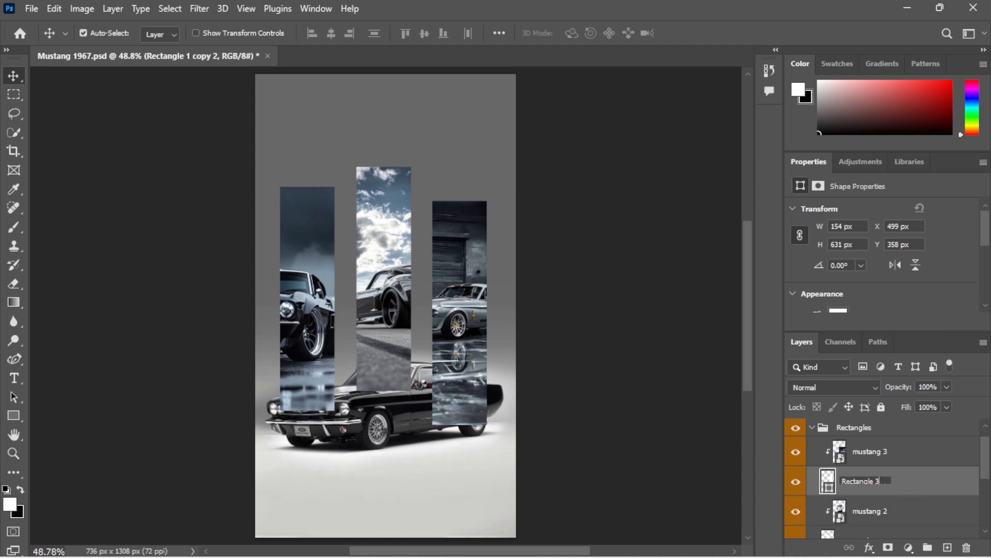
type("3")
key("Return")
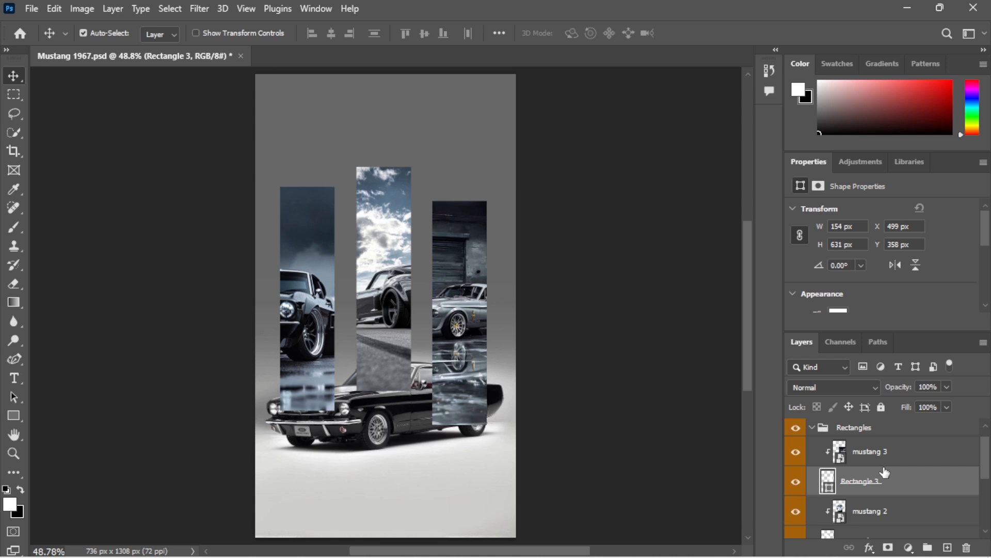
Collapse the Rectangles group and assign it the Violet colour label
scroll(899, 480, "down", 5)
scroll(890, 471, "down", 1)
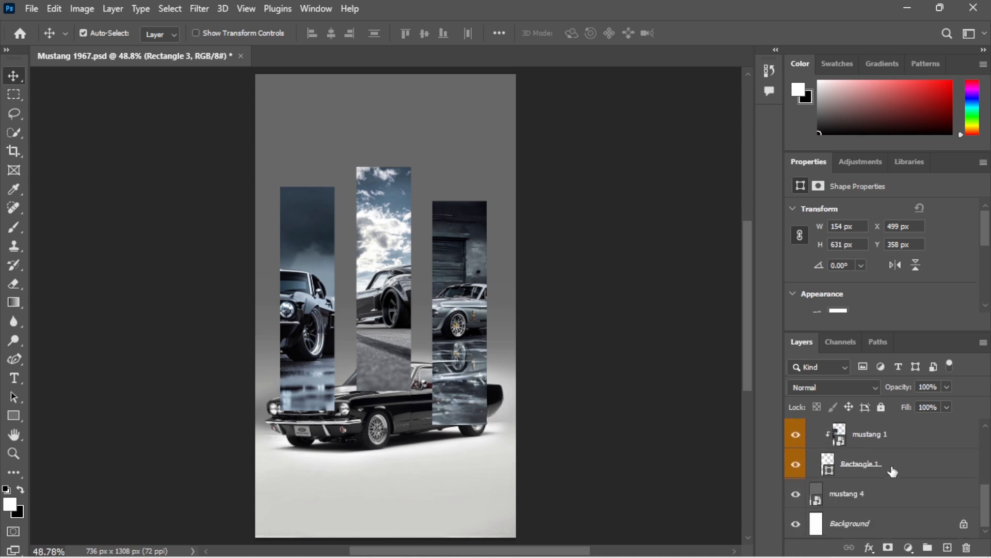
scroll(893, 471, "up", 6)
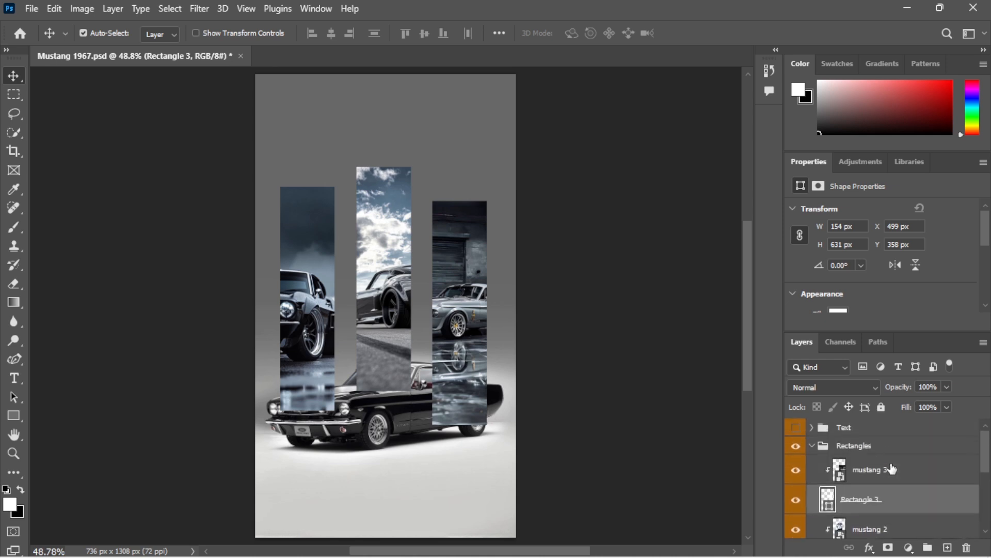
left_click(813, 447)
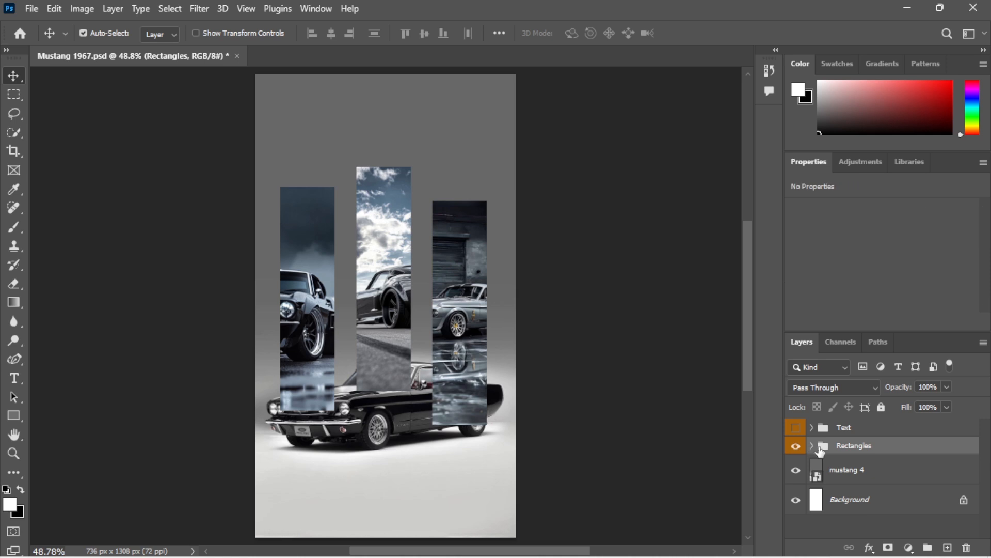
right_click(845, 450)
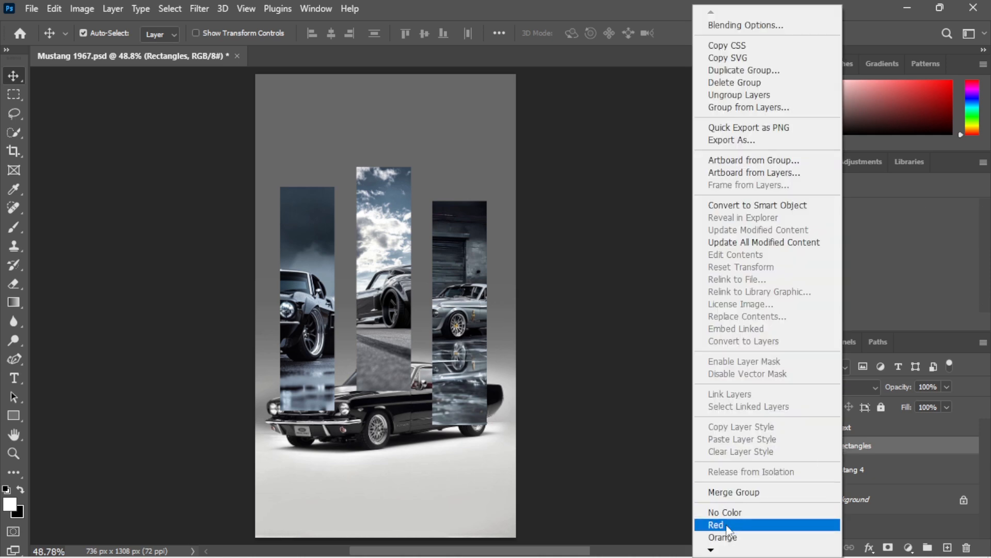
mouse_move(712, 549)
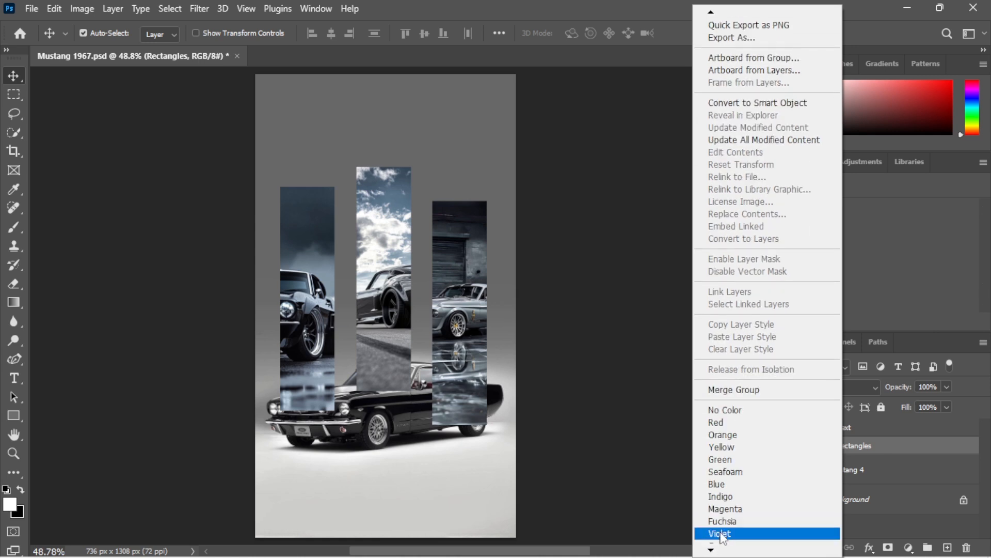
left_click(722, 533)
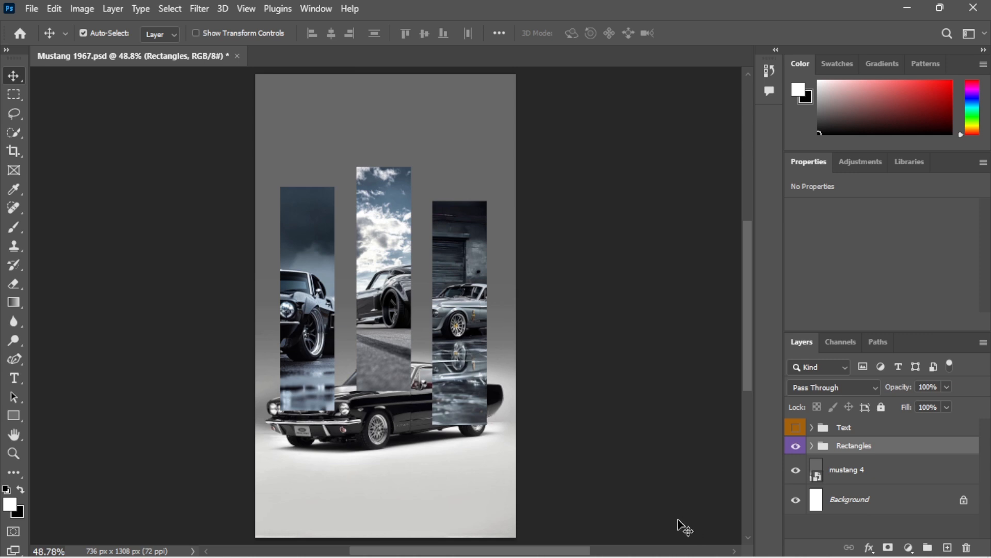
Select the car on the mustang 4 layer with Select Subject and activate the Lasso tool
left_click(863, 473)
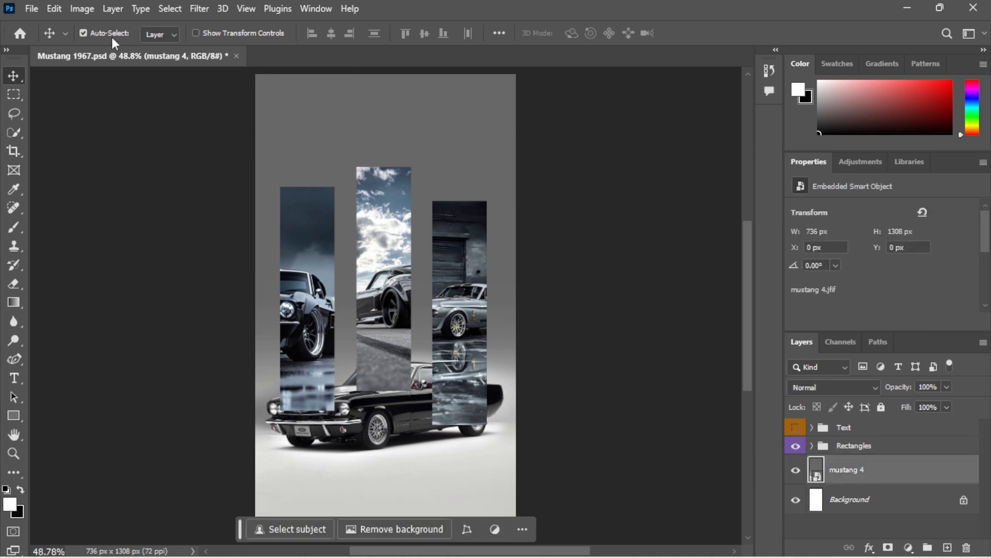
left_click(163, 9)
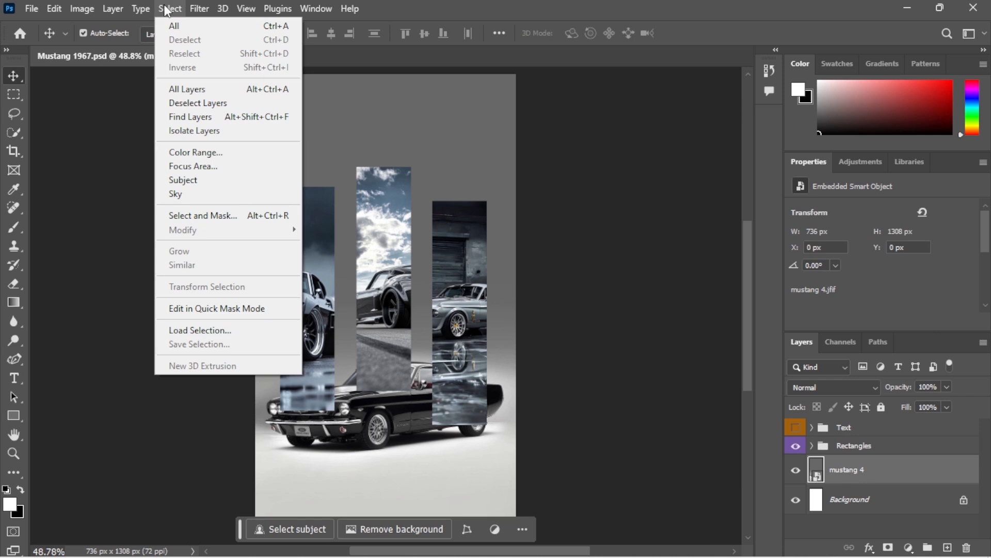
left_click(196, 177)
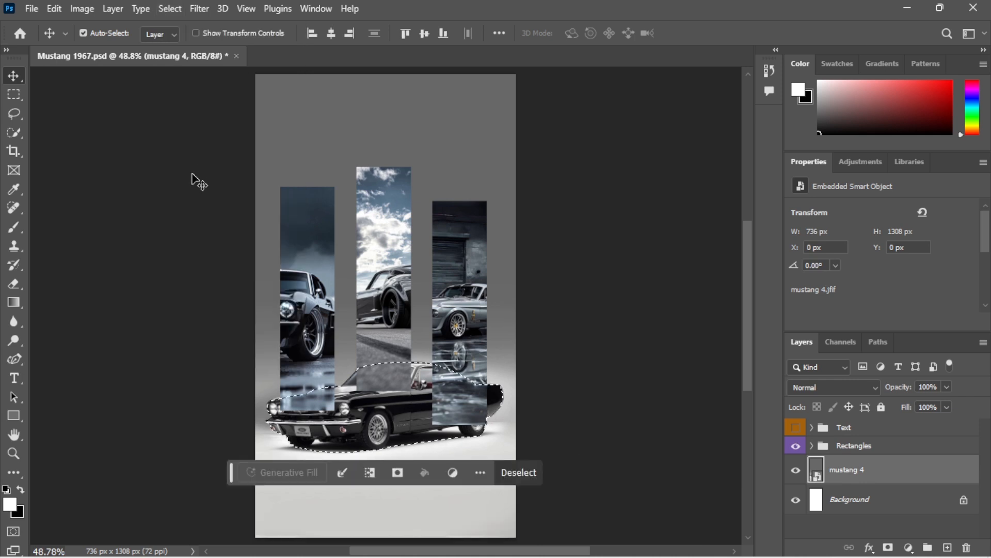
scroll(351, 396, "down", 1)
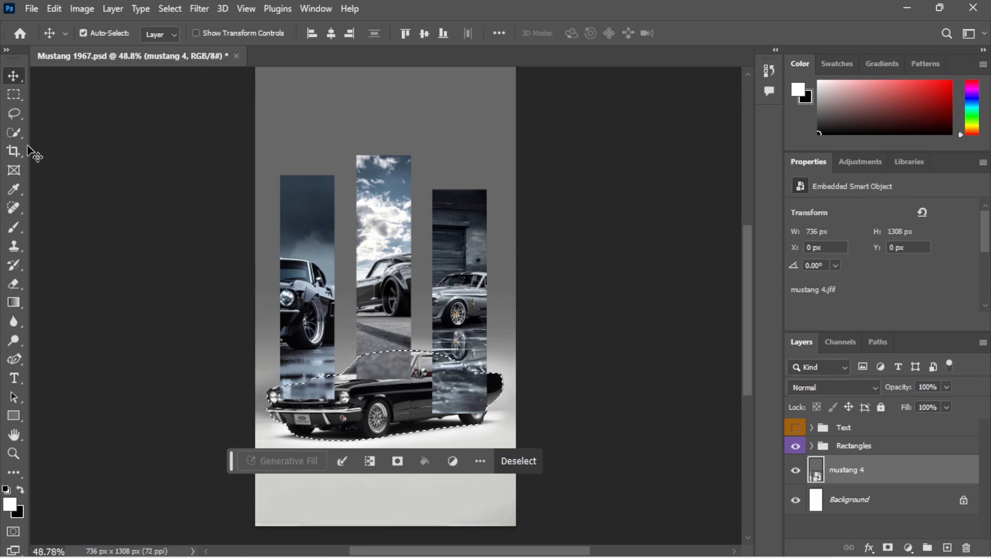
left_click(14, 115)
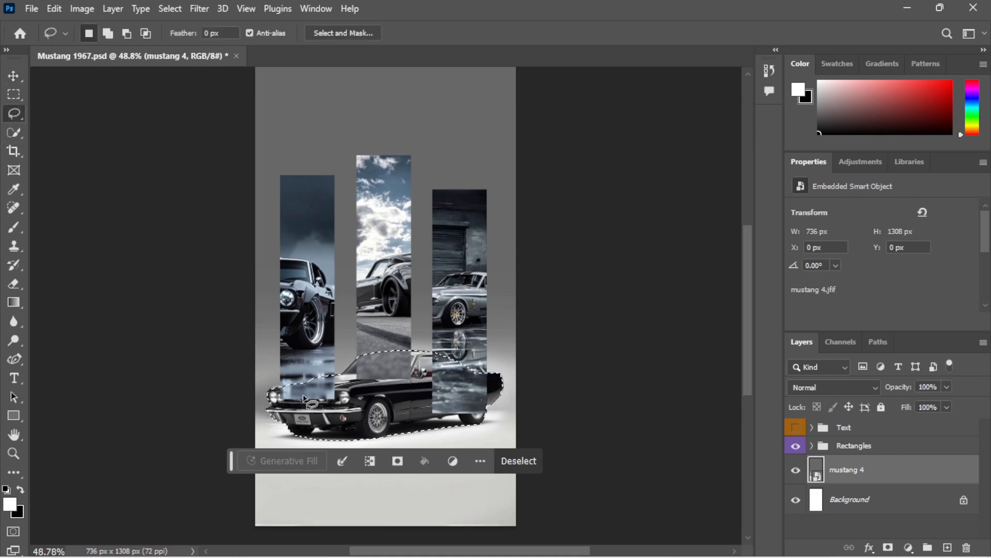
Invert the car selection and add it as a layer mask on the Rectangles group
right_click(368, 392)
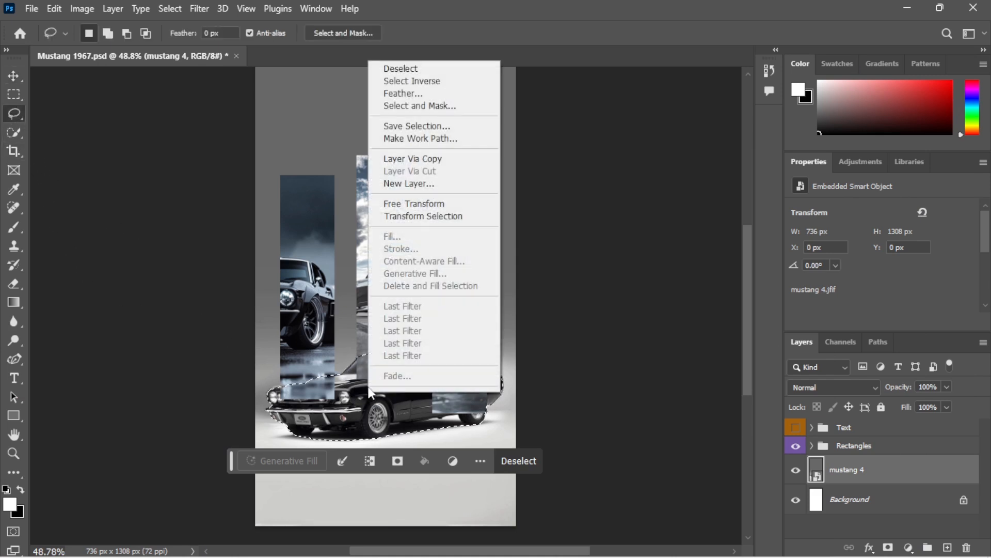
left_click(407, 81)
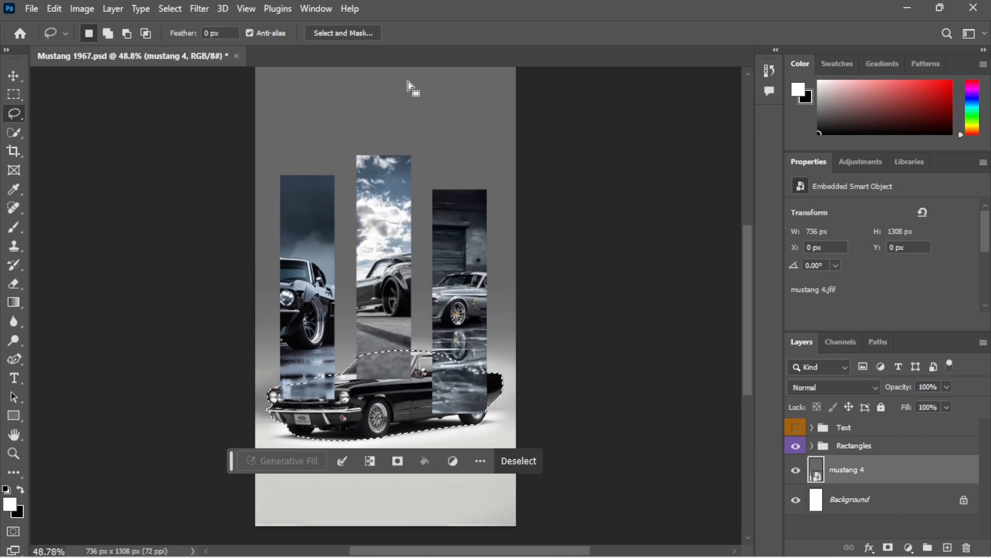
left_click(846, 446)
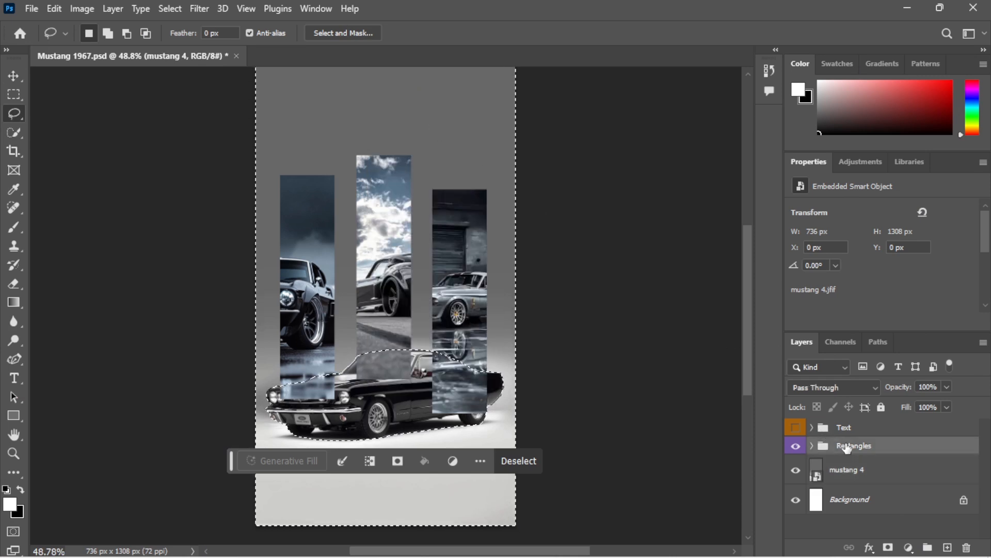
left_click(889, 547)
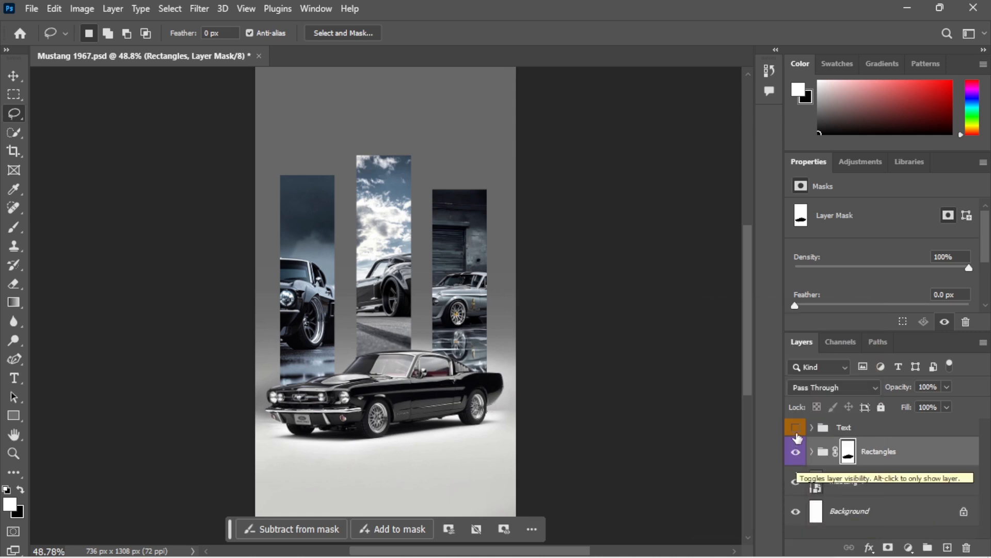
Make the Text group visible and expand it to show its layers
left_click(796, 427)
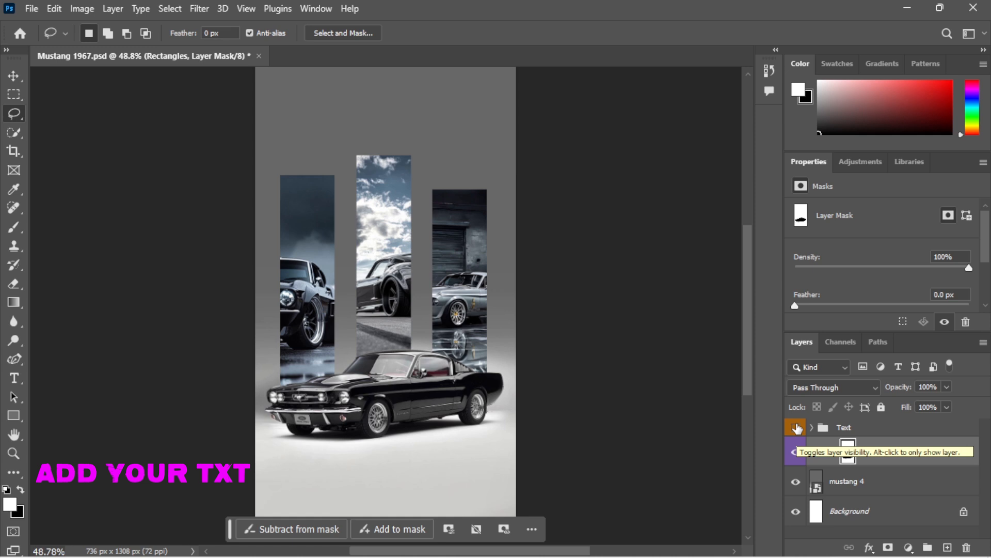
left_click(795, 428)
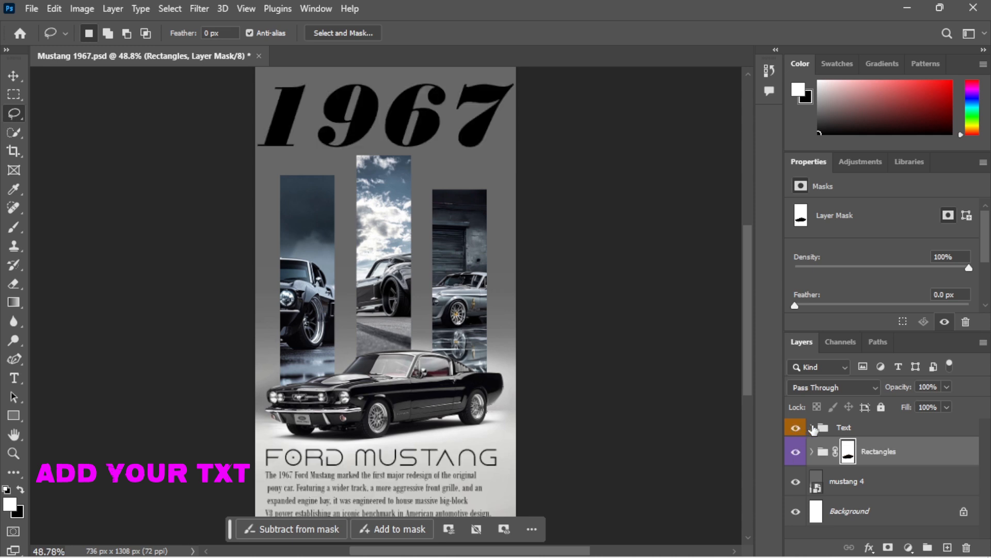
left_click(812, 428)
Undock the text properties and examine the font settings of the 1967, description paragraph and ford mustang layers
left_click(871, 458)
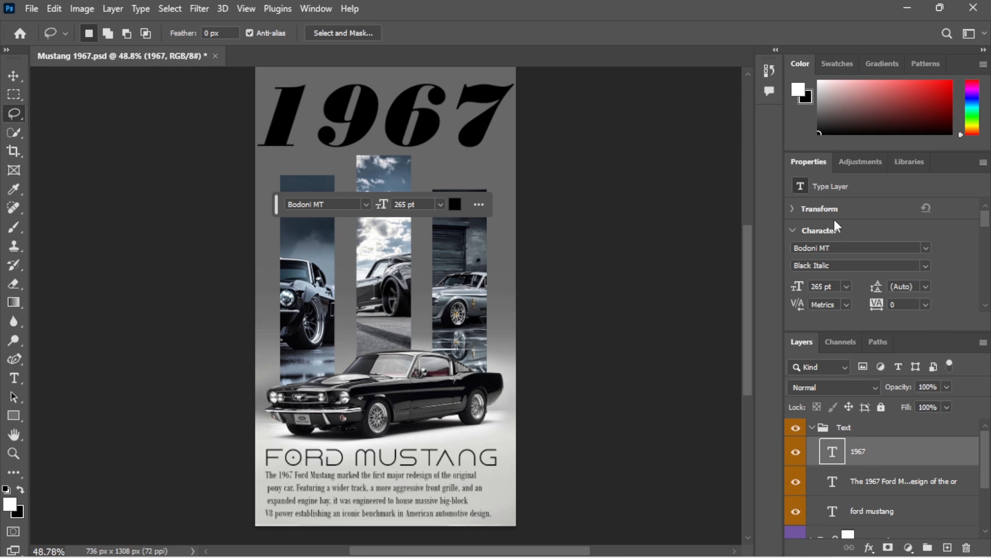
left_click_drag(809, 161, 528, 114)
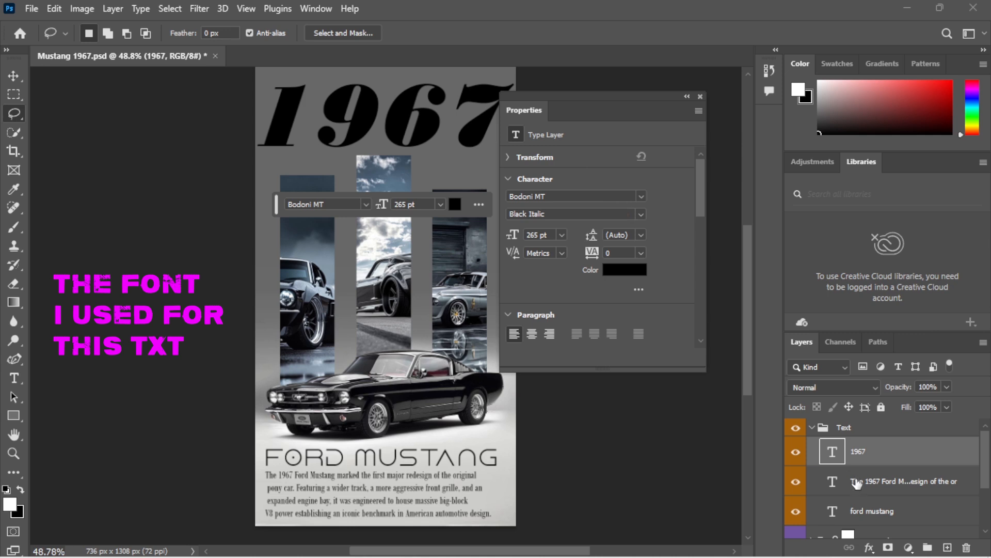
left_click(858, 483)
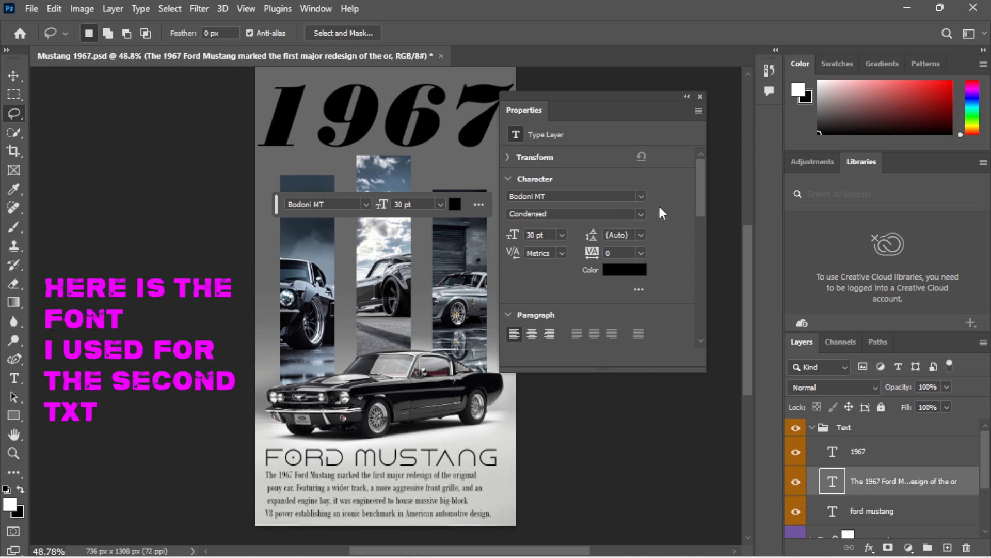
left_click(857, 511)
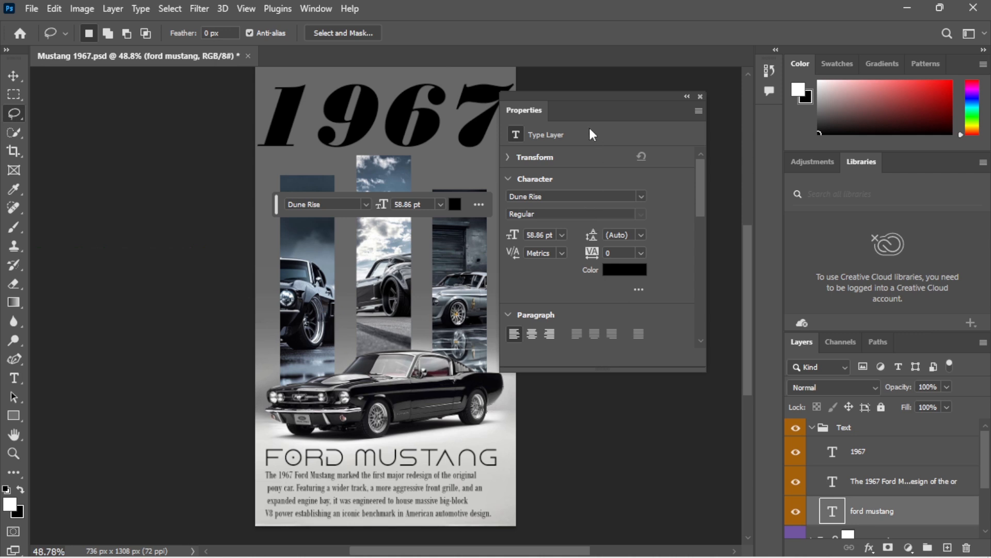
left_click_drag(519, 100, 586, 69)
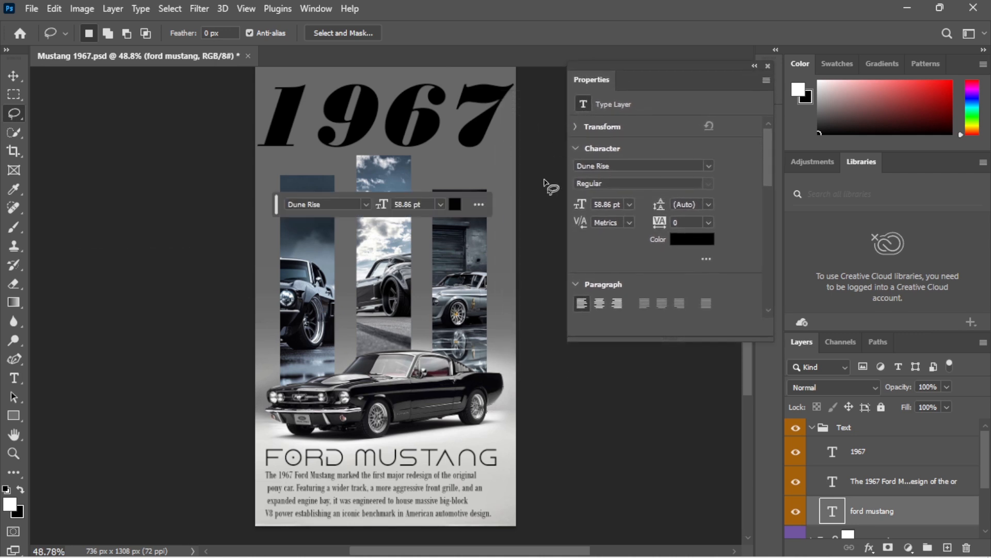
Place the Profile Phantom_ Kingpin's SEMA 2025 Stretch image as an embedded object directly above the 1967 text layer
left_click(14, 76)
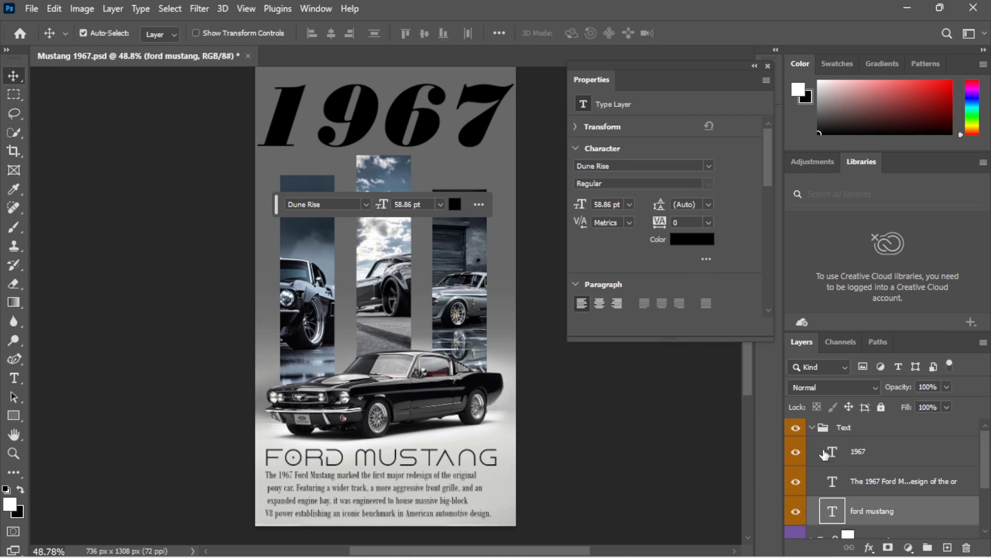
left_click(837, 454)
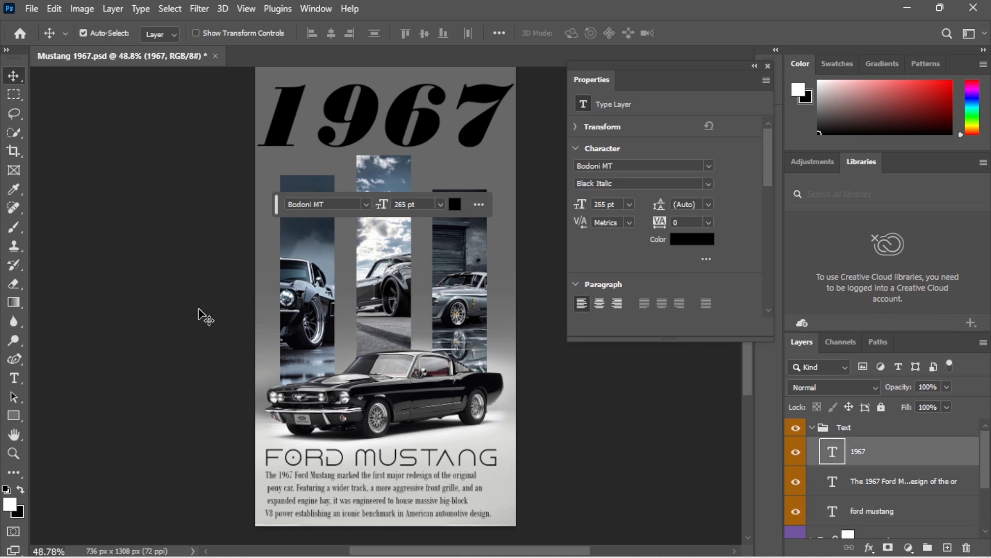
left_click(31, 9)
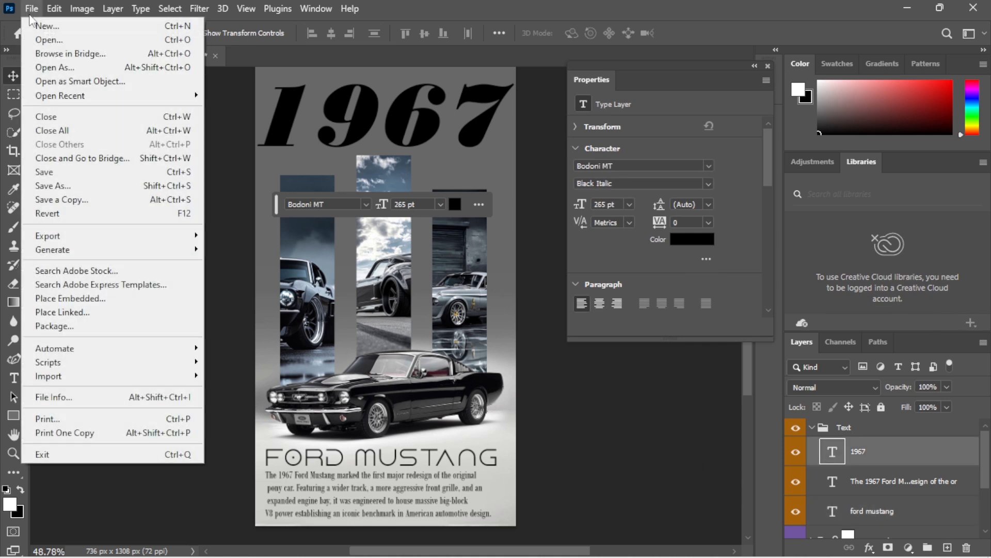
left_click(67, 299)
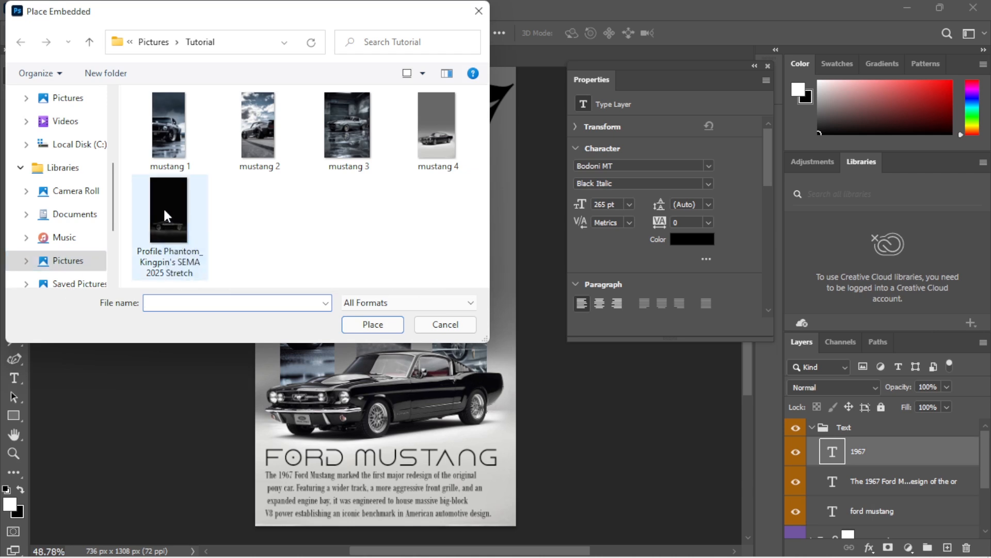
left_click(166, 214)
left_click(373, 324)
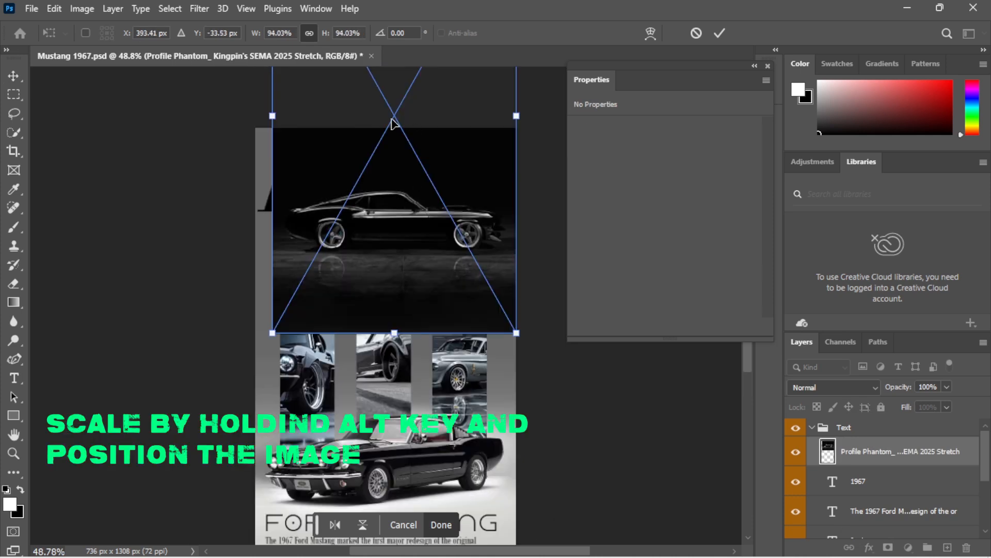
Scale the placed image to about 100.26% so it spans the poster's width, and position it over the 1967 title
left_click_drag(393, 124, 388, 65)
left_click_drag(509, 290, 515, 300)
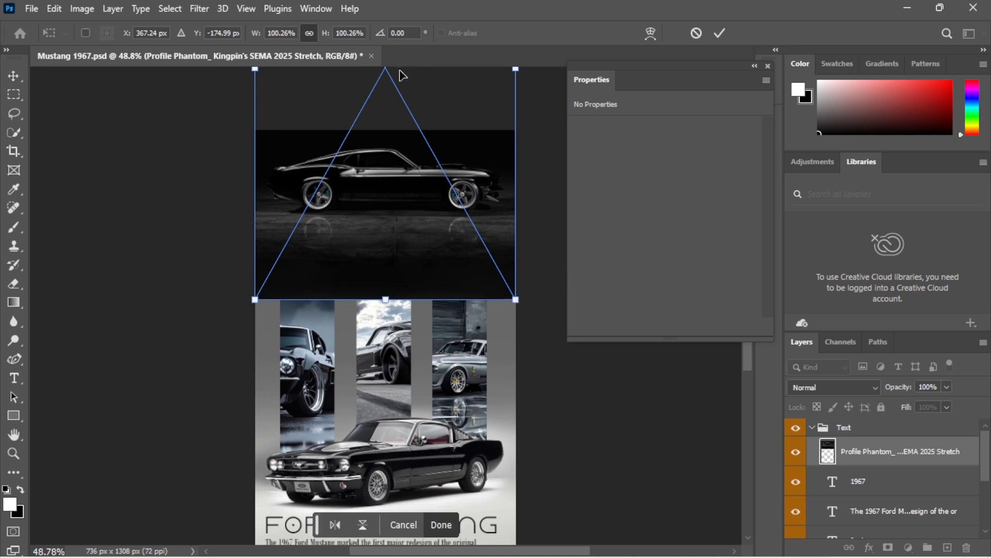
left_click_drag(387, 72, 387, 91)
Lower the placed image's opacity to 84% and align its car over the 1967 text, committing the transform
left_click(949, 387)
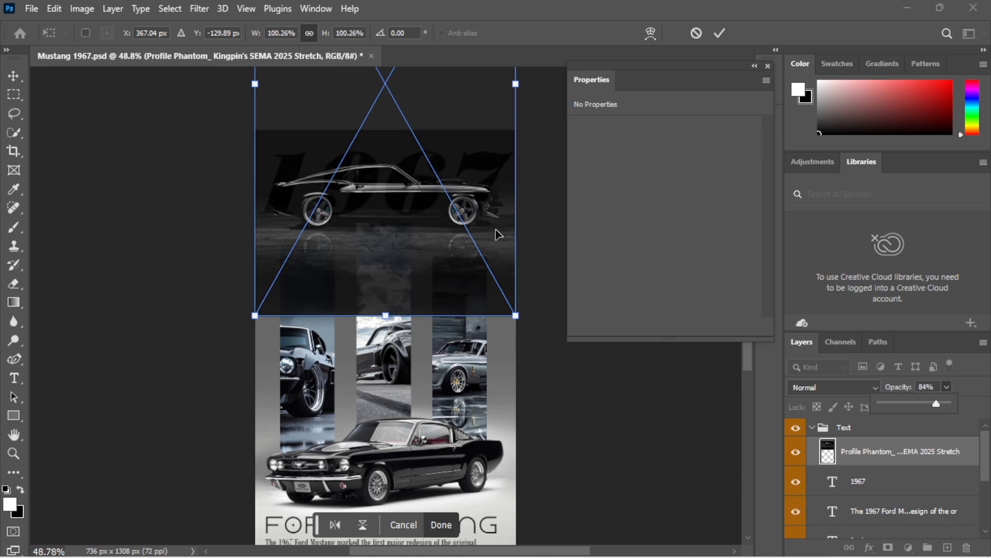
left_click_drag(383, 82, 382, 69)
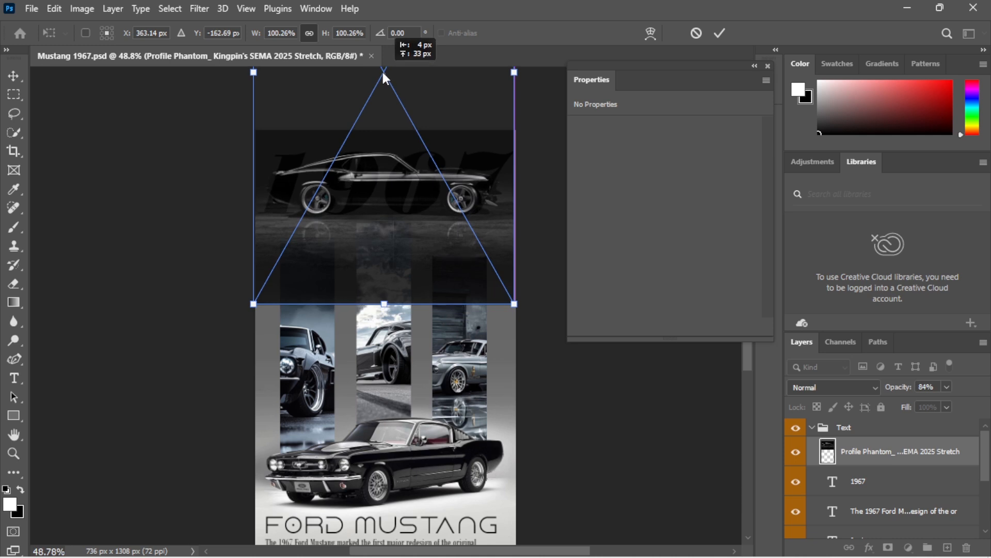
left_click_drag(384, 74, 383, 74)
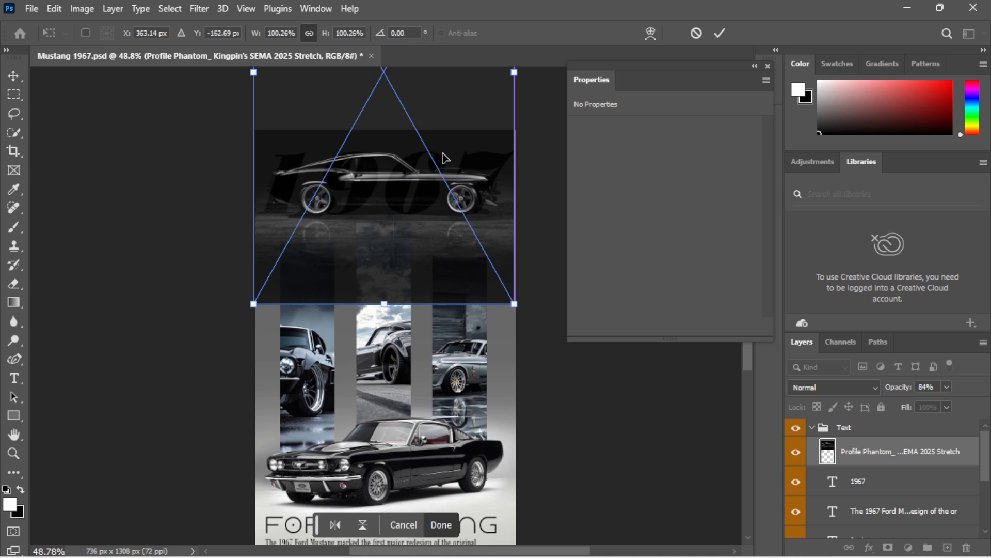
left_click(451, 525)
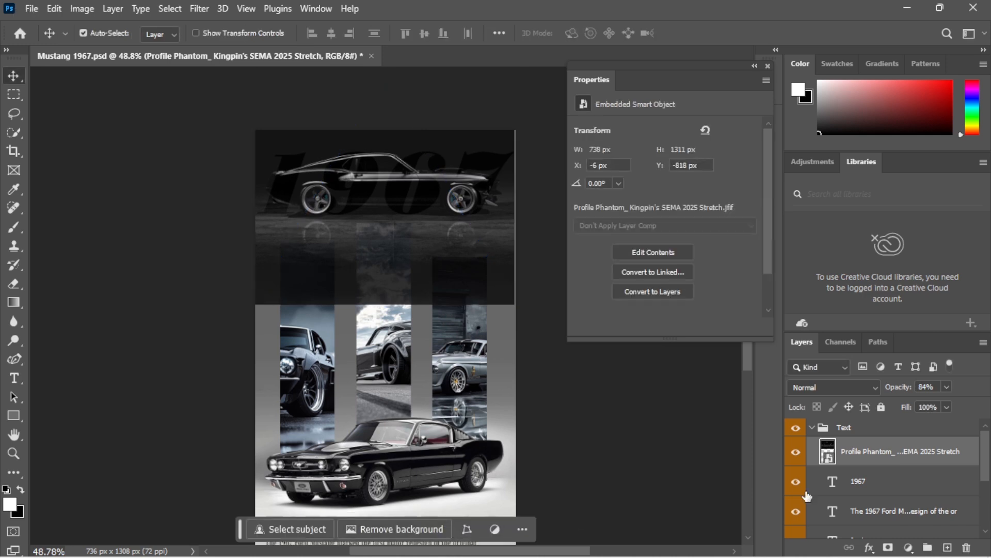
Set the placed image's opacity to 100% and clip it to the 1967 text layer
left_click(947, 387)
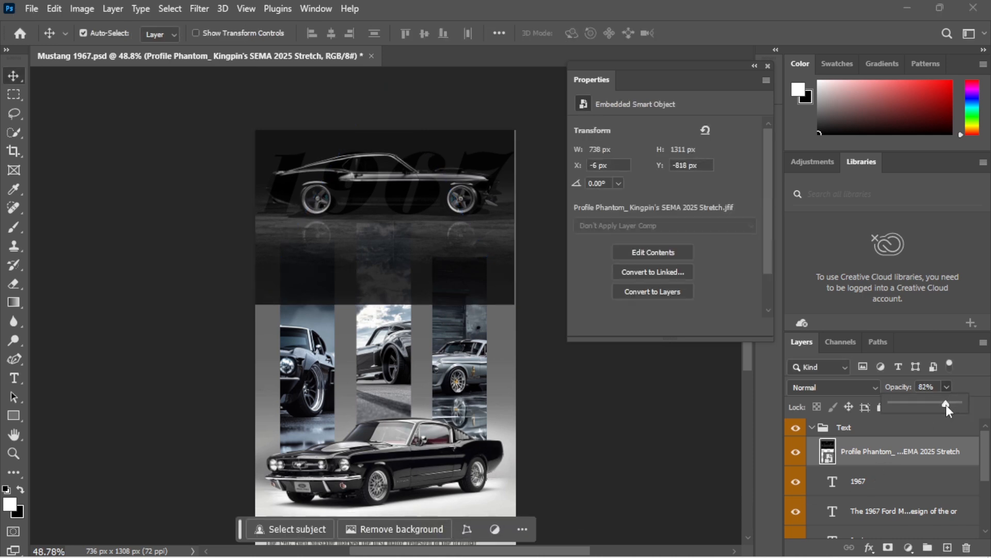
left_click_drag(946, 405, 962, 403)
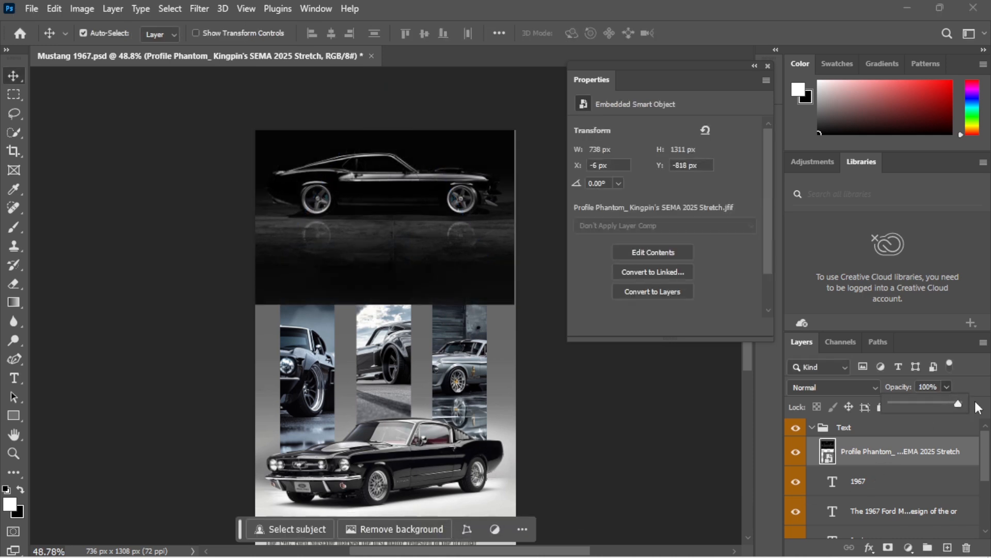
right_click(876, 457)
left_click(780, 361)
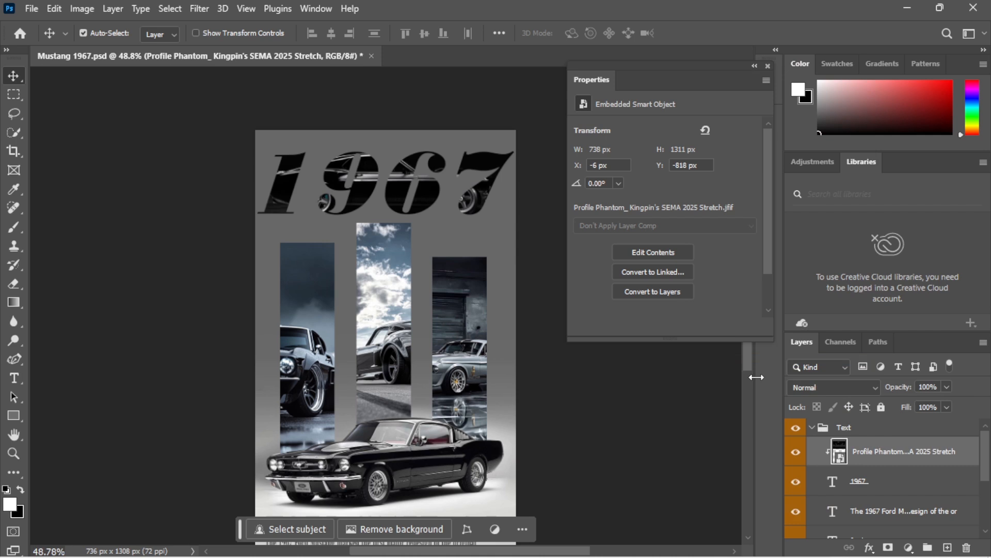
Collapse the Text group and review the full poster
left_click(811, 428)
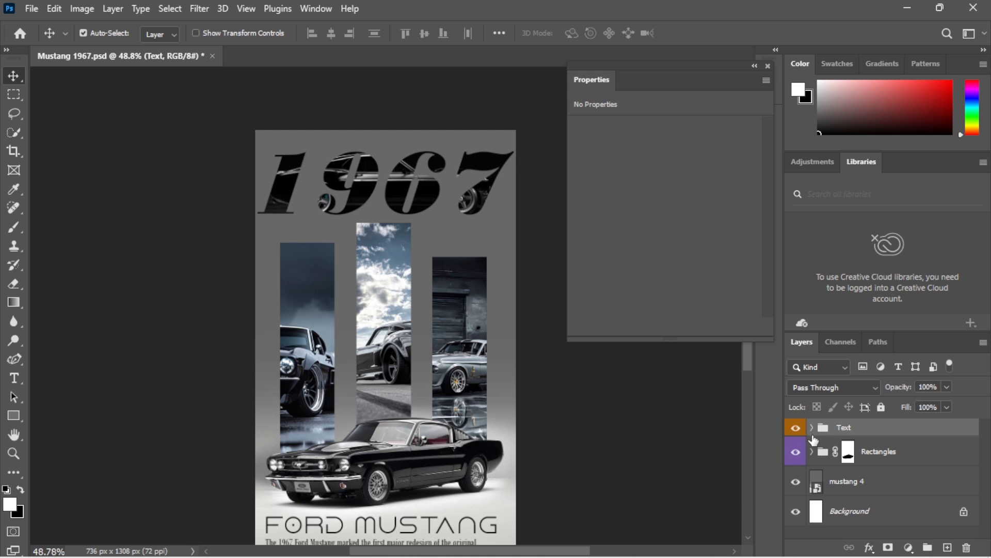
scroll(627, 462, "down", 1)
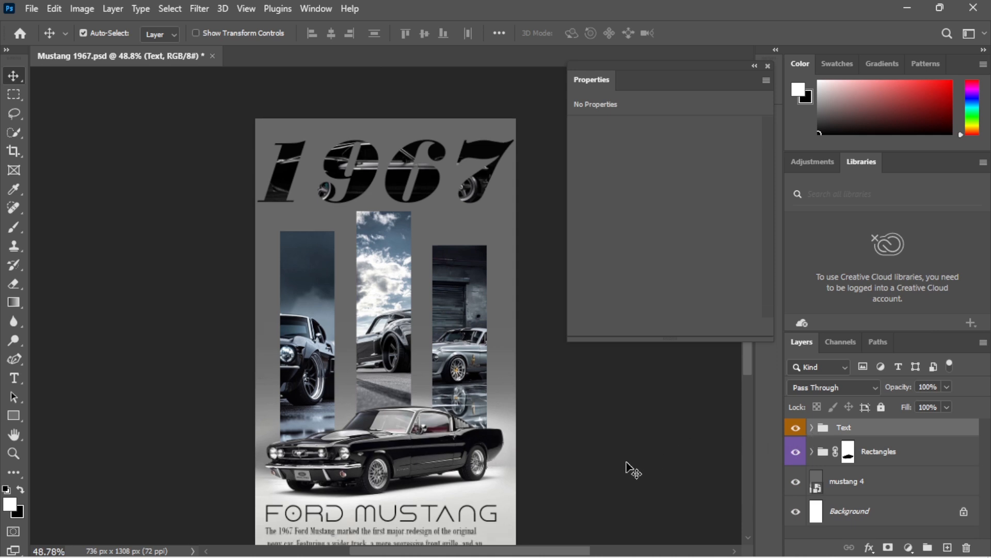
scroll(627, 463, "down", 4)
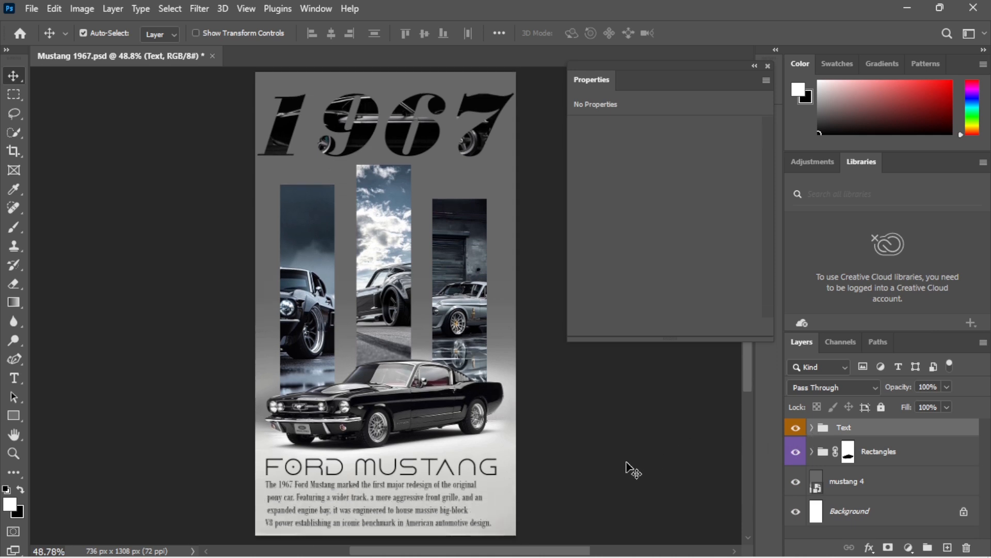